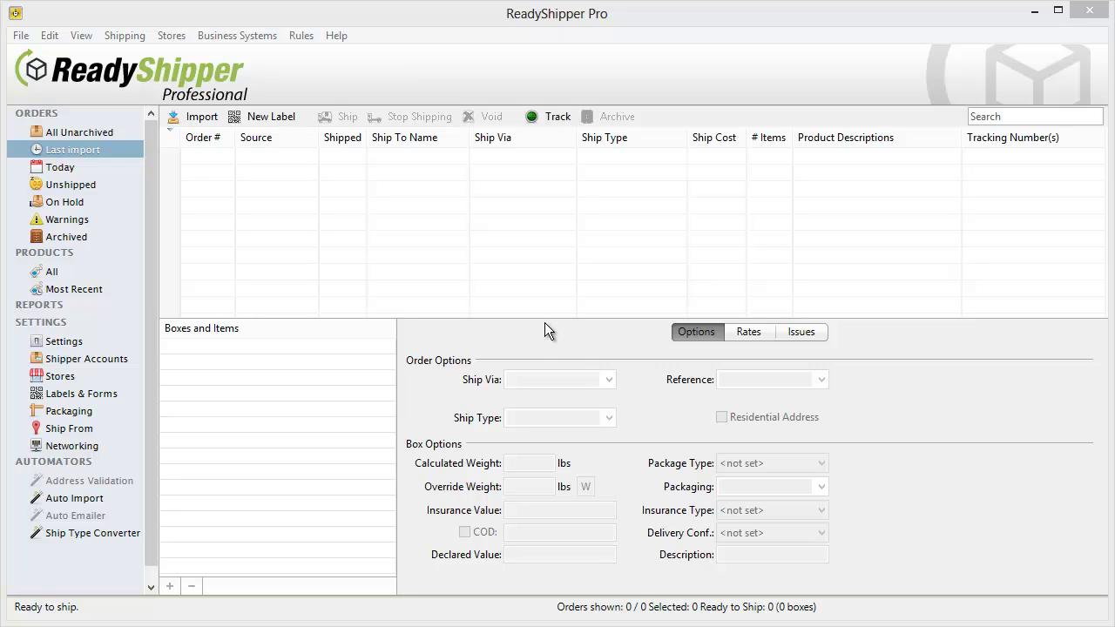
- Import orders 101 and 102 from the sample file using the Sample Map CSV type
{"action": "left_click", "coordinate": [196, 116]}
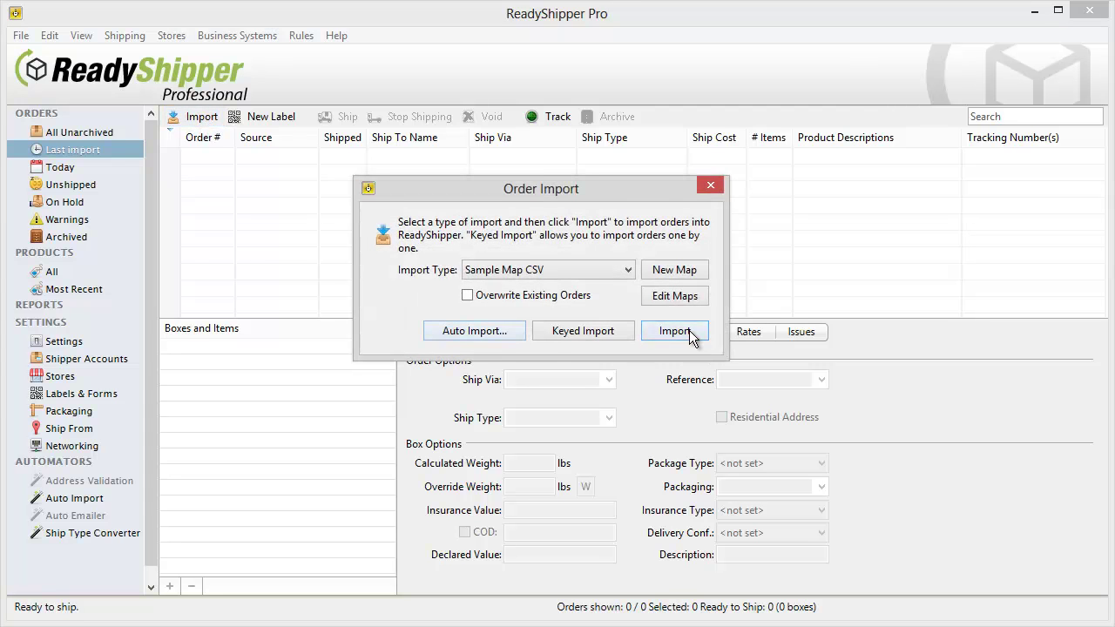
{"action": "left_click", "coordinate": [676, 331]}
{"action": "double_click", "coordinate": [434, 188]}
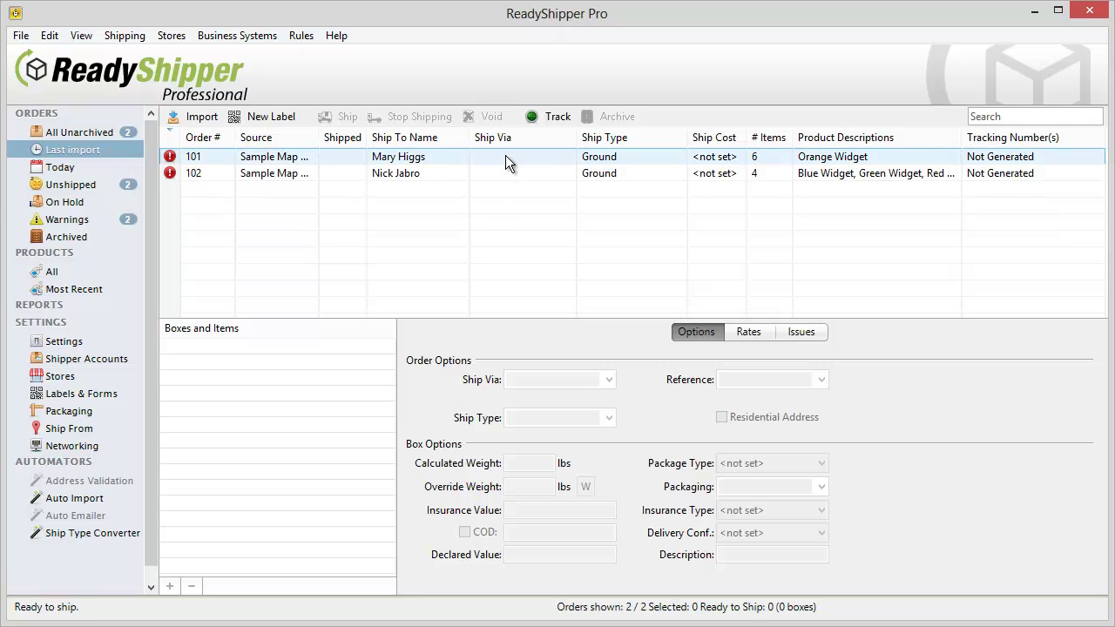
- Copy the Ground ship type text from order 101's details
{"action": "left_click", "coordinate": [610, 161]}
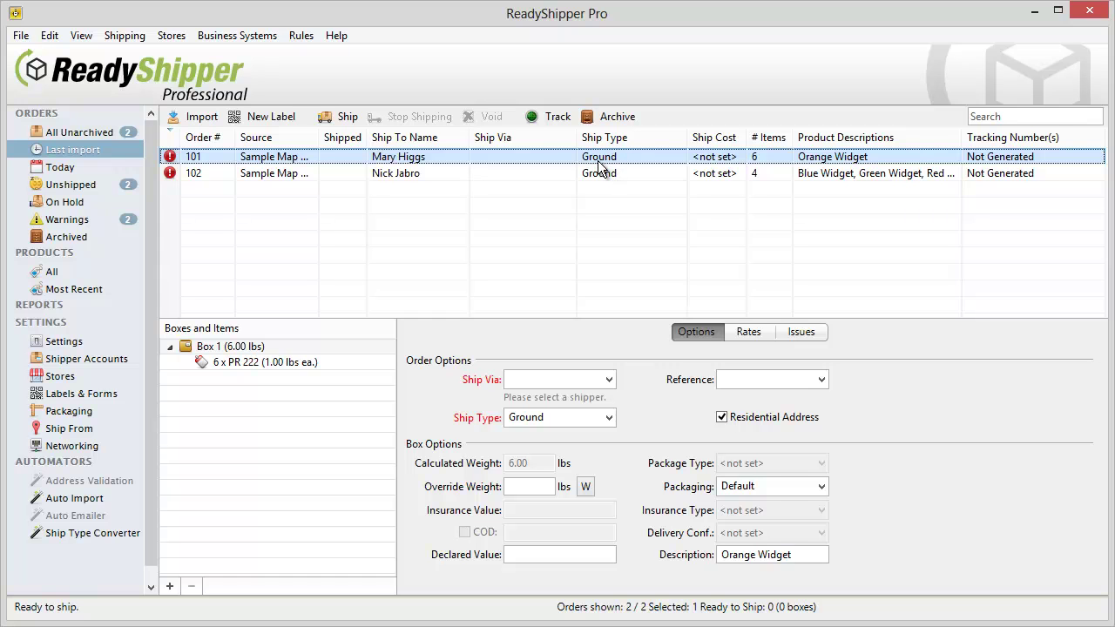
{"action": "left_click", "coordinate": [550, 417]}
{"action": "right_click", "coordinate": [535, 420]}
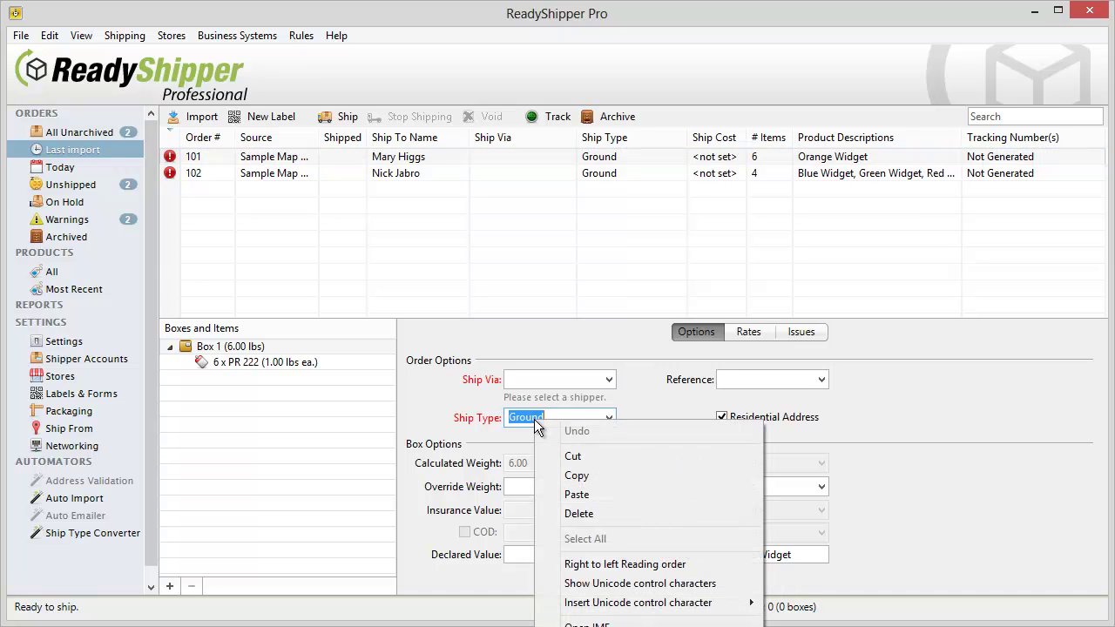
{"action": "left_click", "coordinate": [576, 478]}
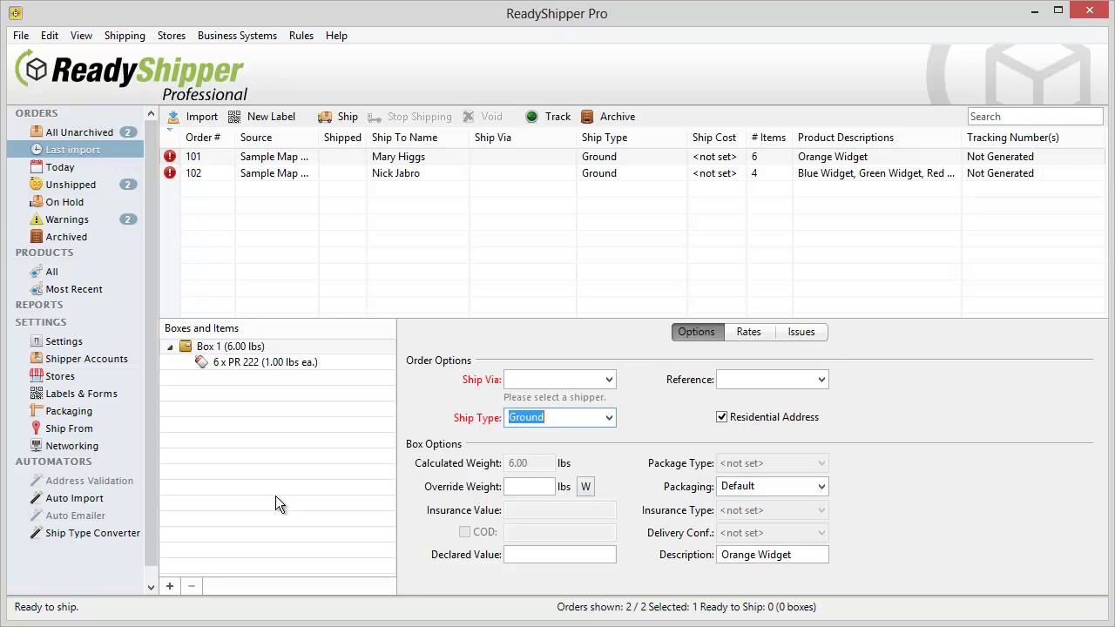
- Paste Ground as the first Ship Type Converter rule's ship type
{"action": "left_click", "coordinate": [73, 534]}
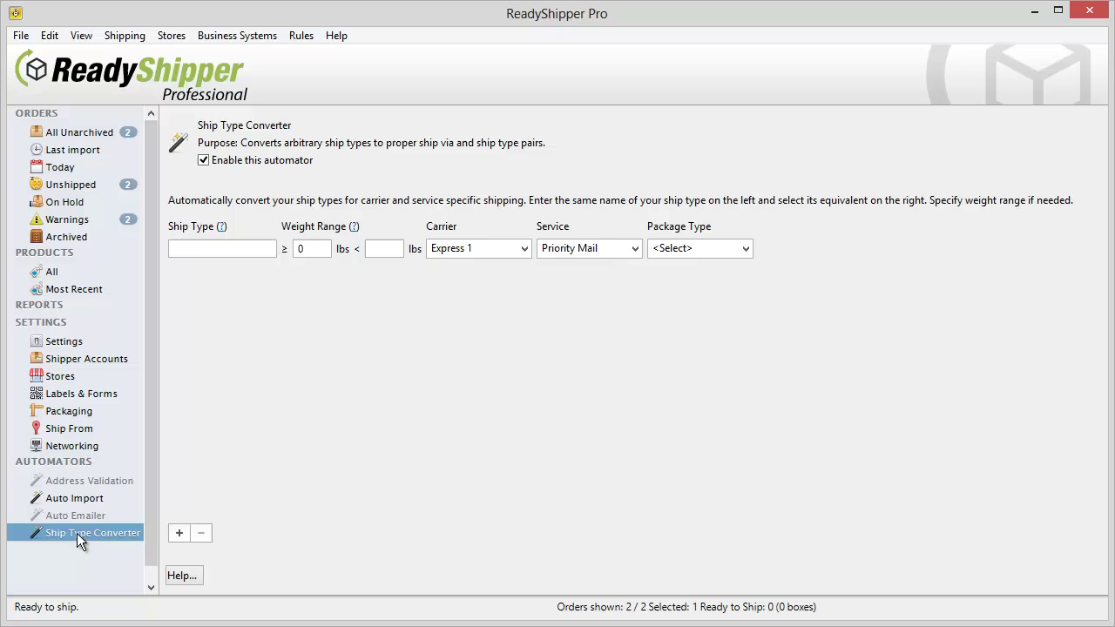
{"action": "left_click", "coordinate": [189, 250]}
{"action": "right_click", "coordinate": [190, 251]}
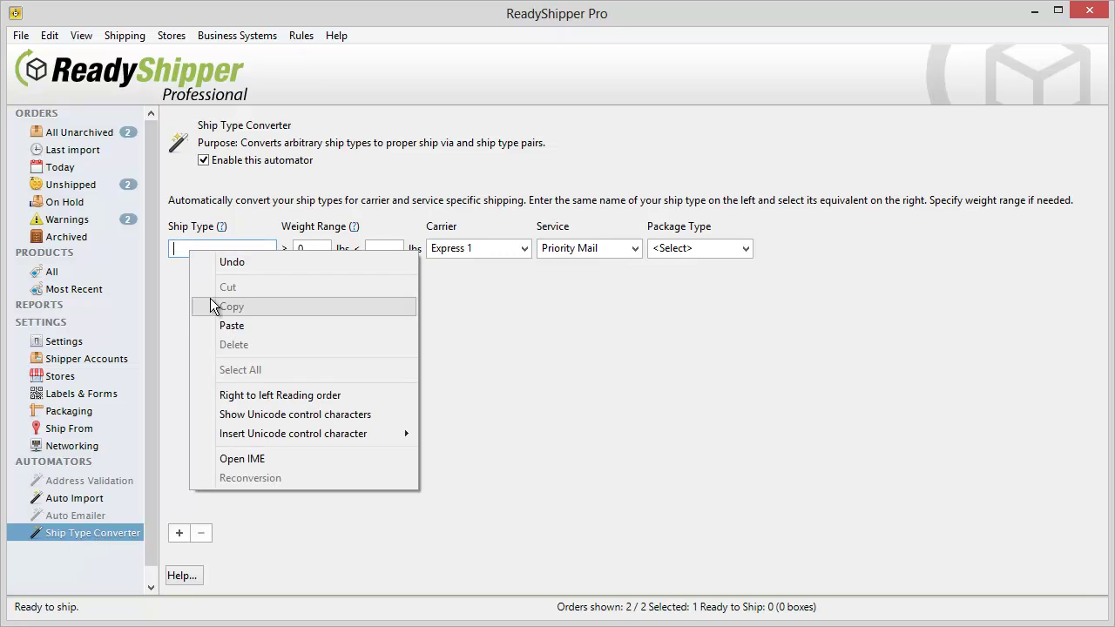
{"action": "left_click", "coordinate": [219, 324]}
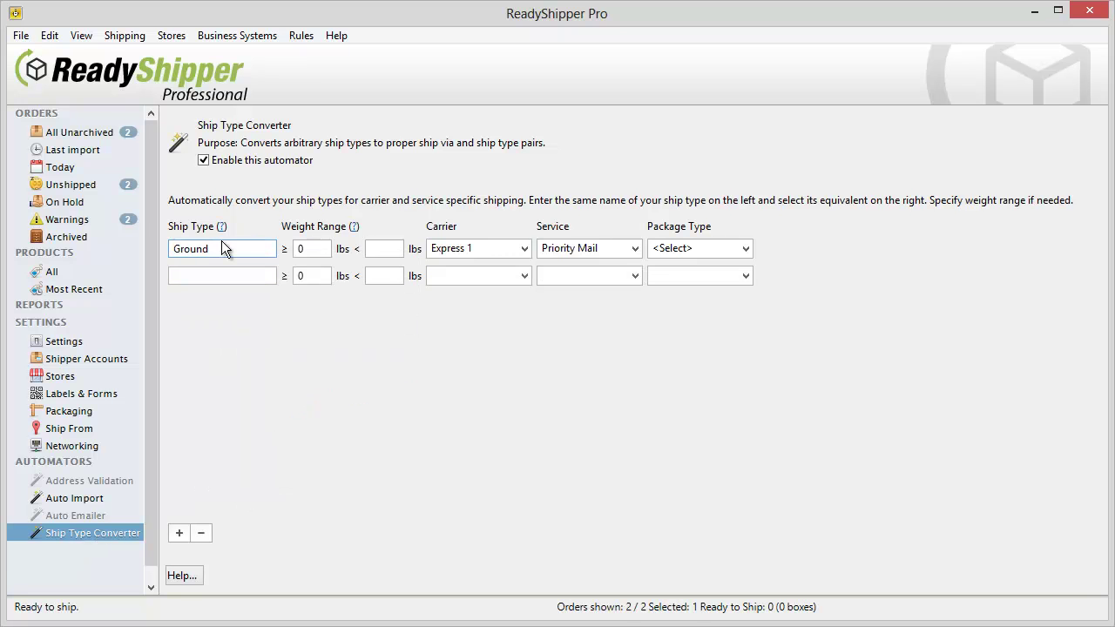
- Route that rule to Stamps.com First Class Mail, Package, with upper weight .8125 lbs
{"action": "left_click", "coordinate": [524, 249]}
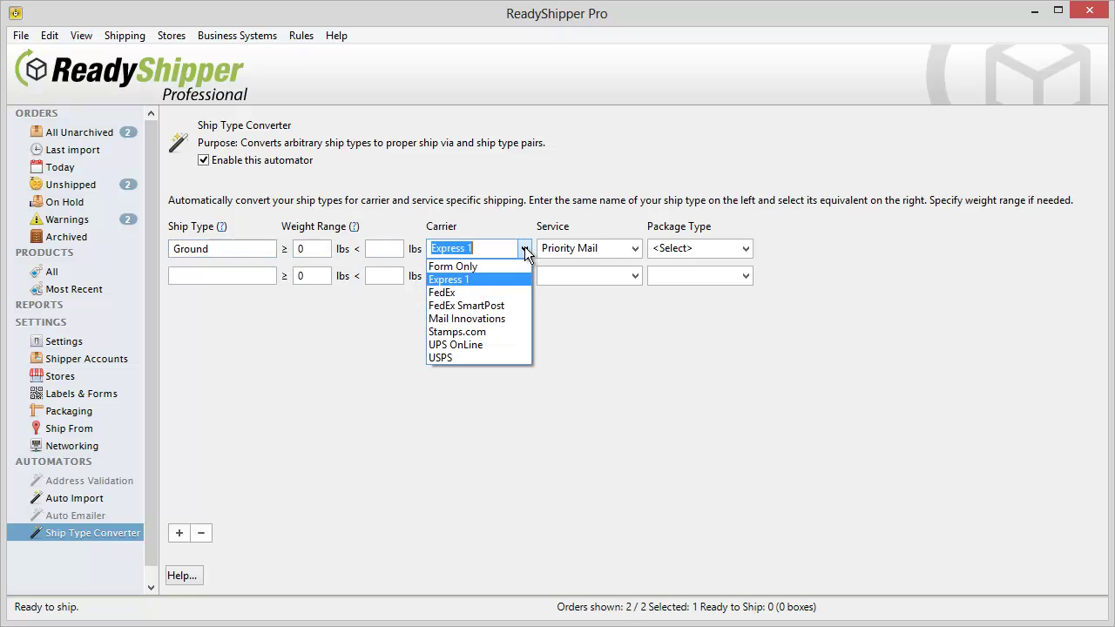
{"action": "left_click", "coordinate": [510, 333]}
{"action": "left_click", "coordinate": [635, 248]}
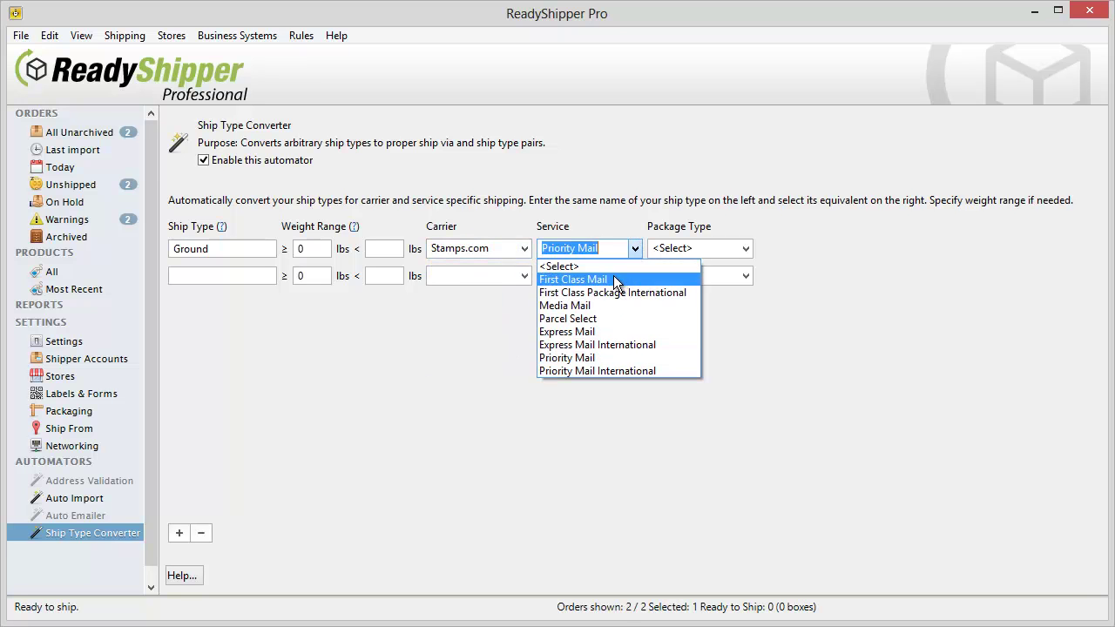
{"action": "left_click", "coordinate": [614, 279]}
{"action": "left_click", "coordinate": [745, 249]}
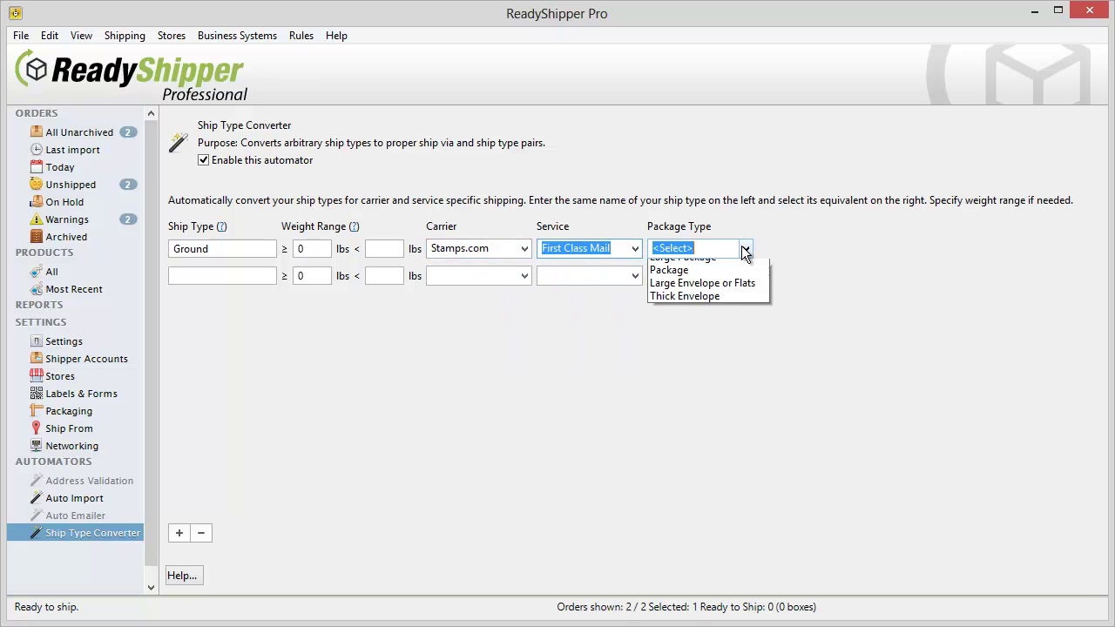
{"action": "left_click", "coordinate": [723, 287]}
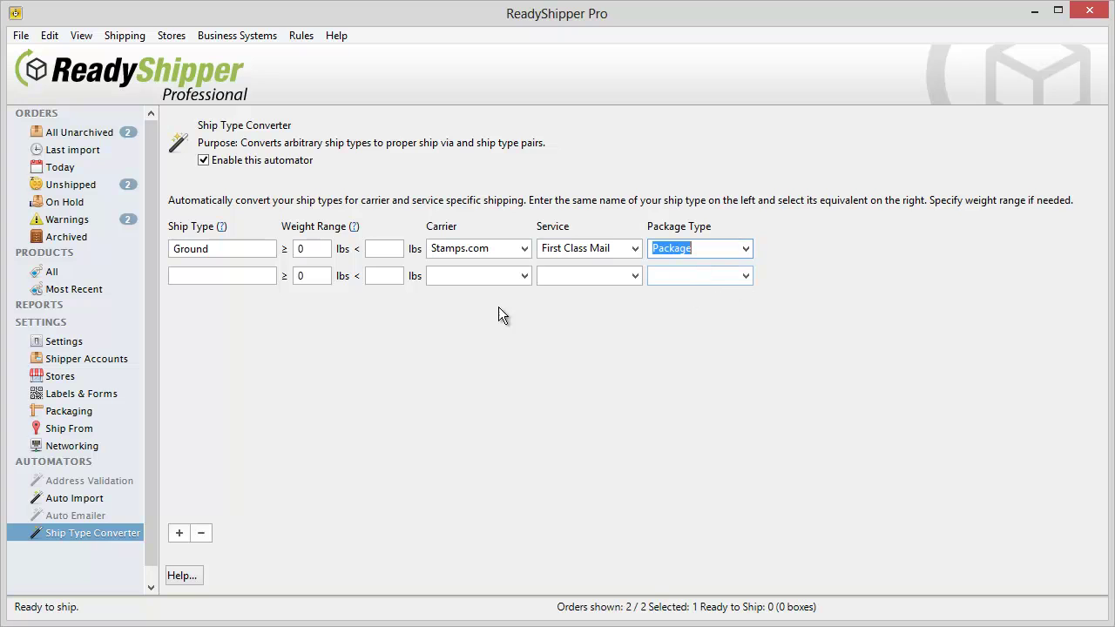
{"action": "left_click", "coordinate": [385, 250]}
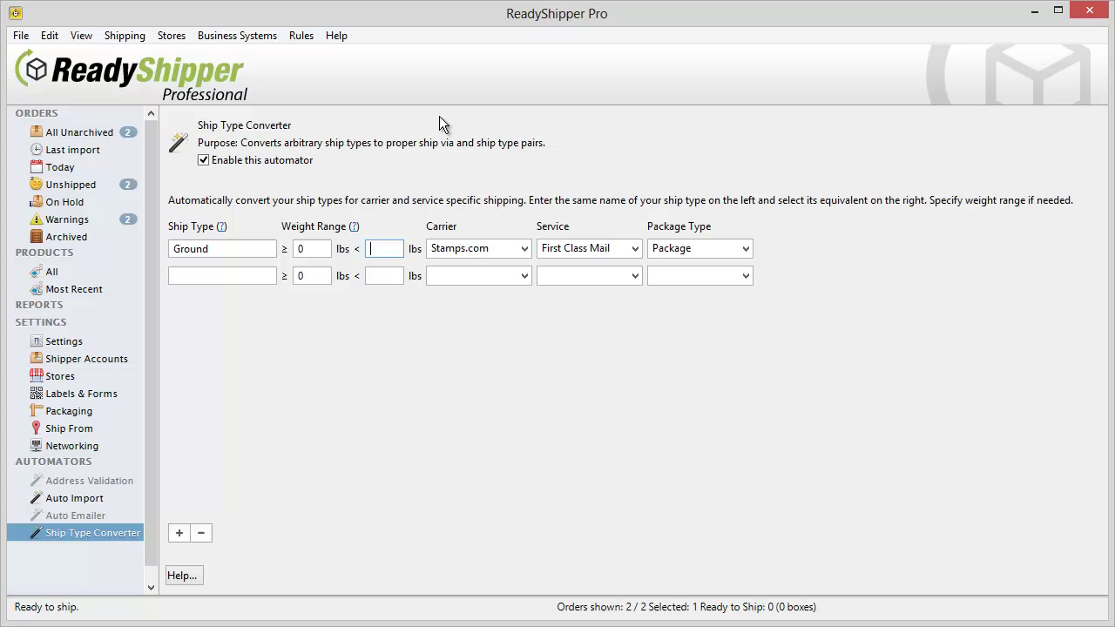
{"action": "type", "text": ".8125"}
- Add a second Ground rule covering .8125 to under 10 lbs
{"action": "left_click", "coordinate": [192, 275]}
{"action": "right_click", "coordinate": [190, 275]}
{"action": "left_click", "coordinate": [231, 349]}
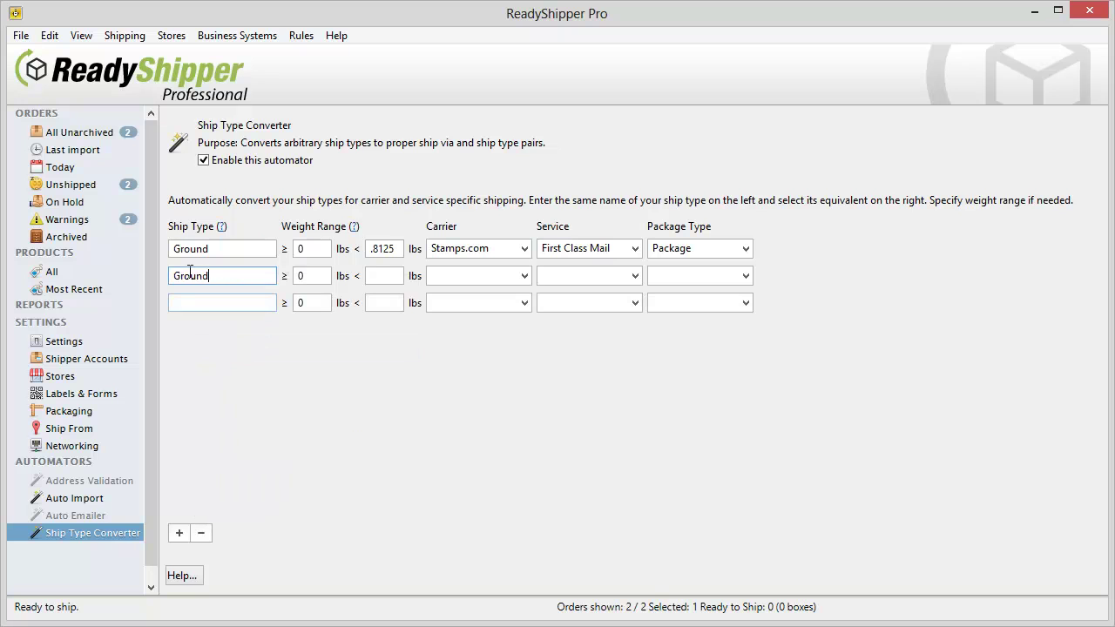
{"action": "key", "text": "Tab"}
{"action": "type", "text": ".812"}
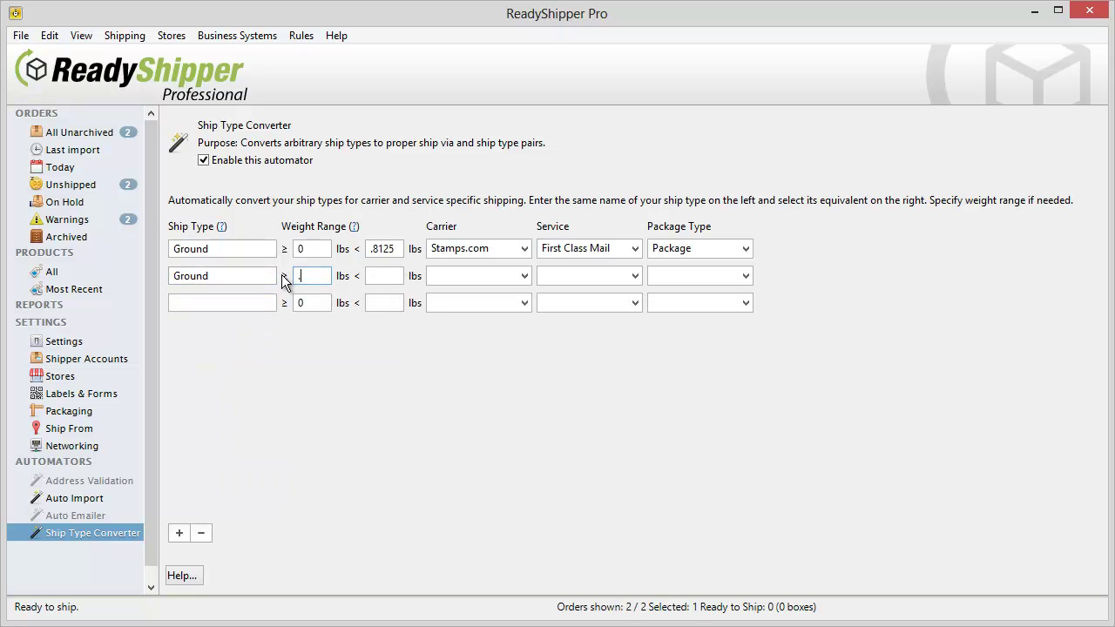
{"action": "type", "text": "5"}
{"action": "left_click", "coordinate": [382, 275]}
{"action": "type", "text": "10"}
- Send the second rule to Express 1 Priority Mail with a Medium Flat Rate Box
{"action": "left_click", "coordinate": [524, 276]}
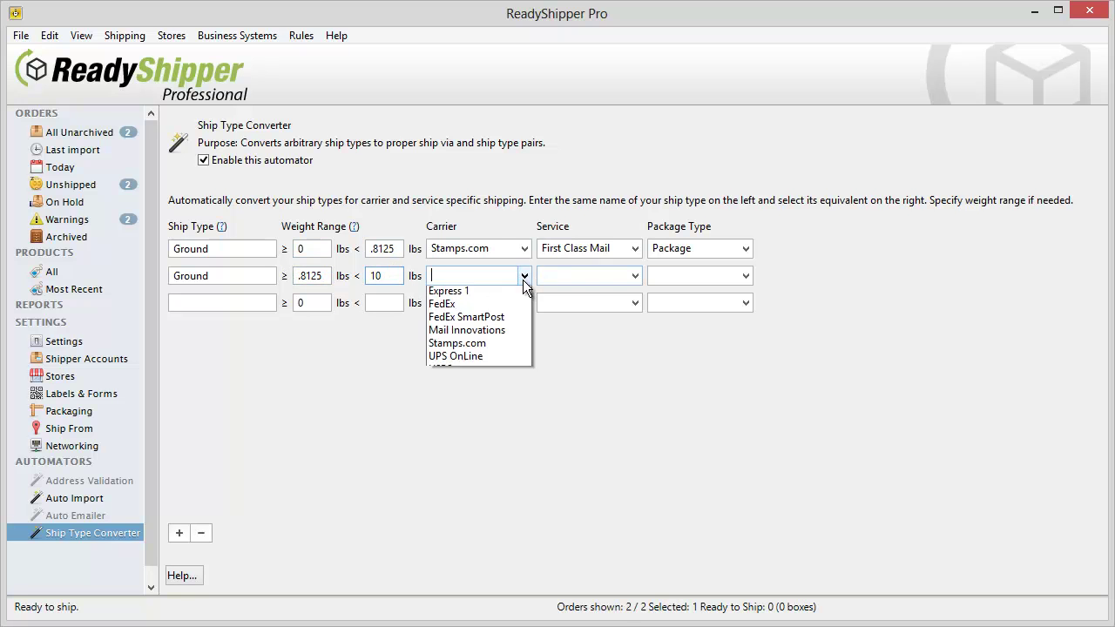
{"action": "left_click", "coordinate": [509, 303]}
{"action": "left_click", "coordinate": [636, 275]}
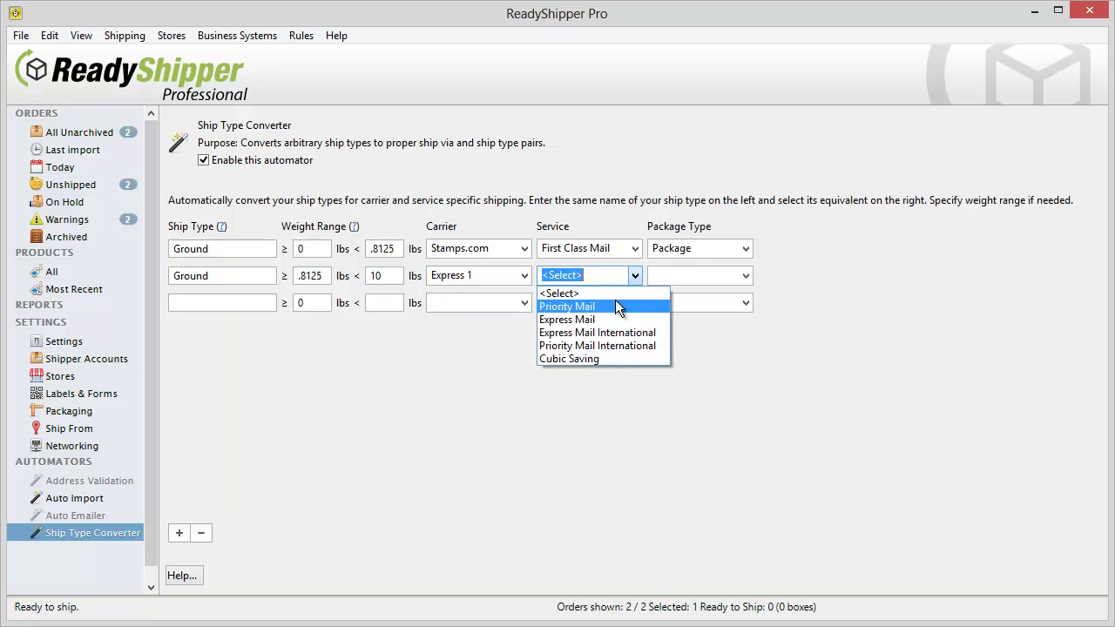
{"action": "left_click", "coordinate": [615, 301]}
{"action": "left_click", "coordinate": [746, 275]}
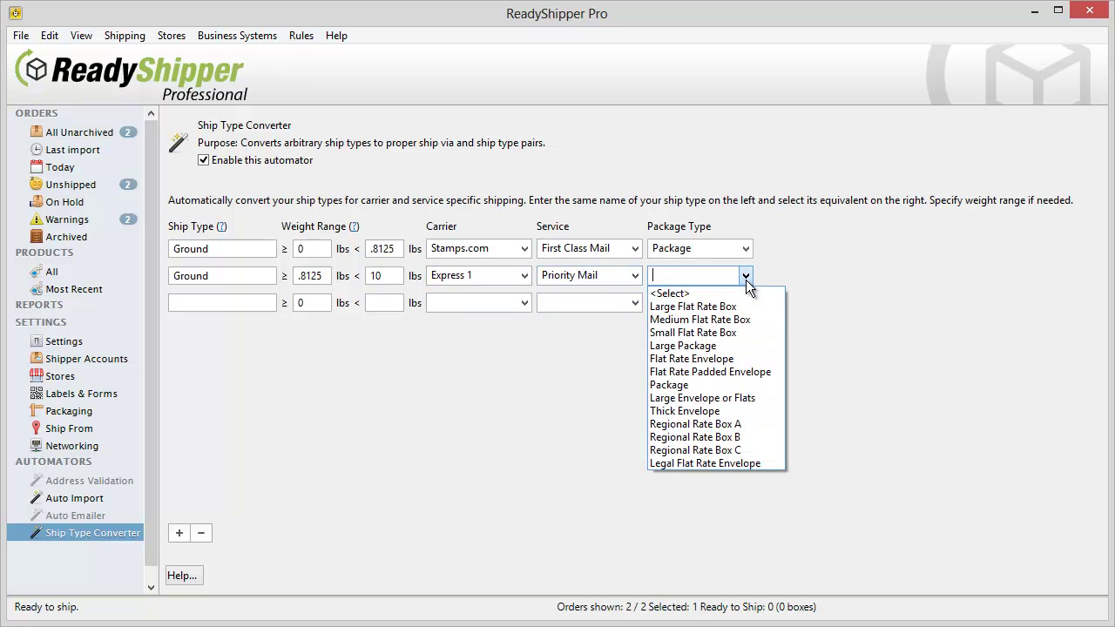
{"action": "left_click", "coordinate": [721, 322]}
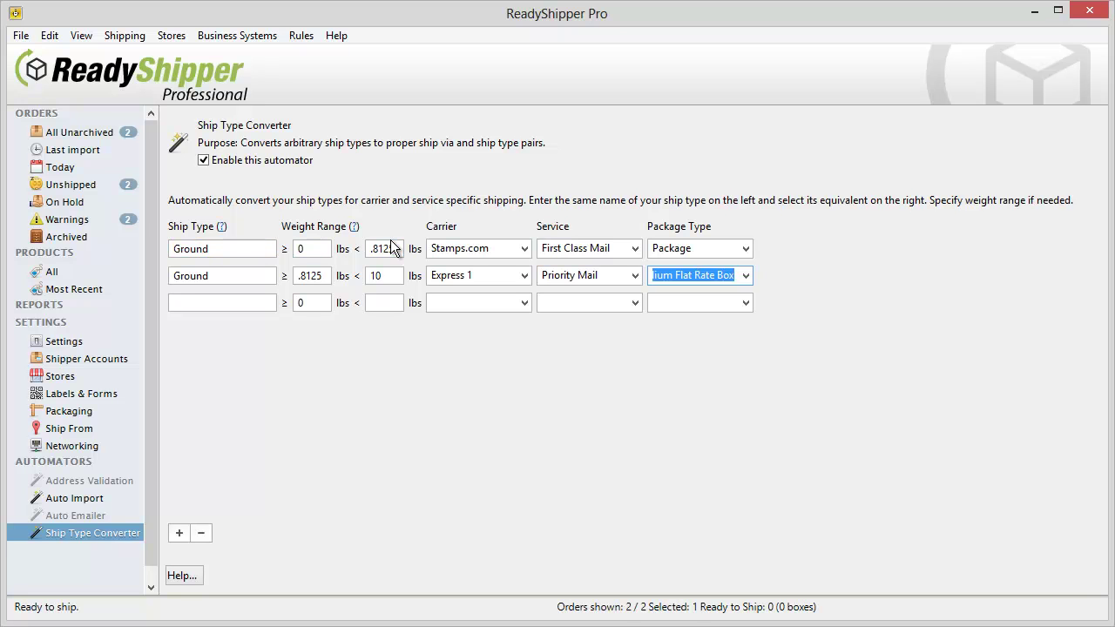
- Delete orders 101 and 102 from the unarchived orders list
{"action": "left_click", "coordinate": [85, 132]}
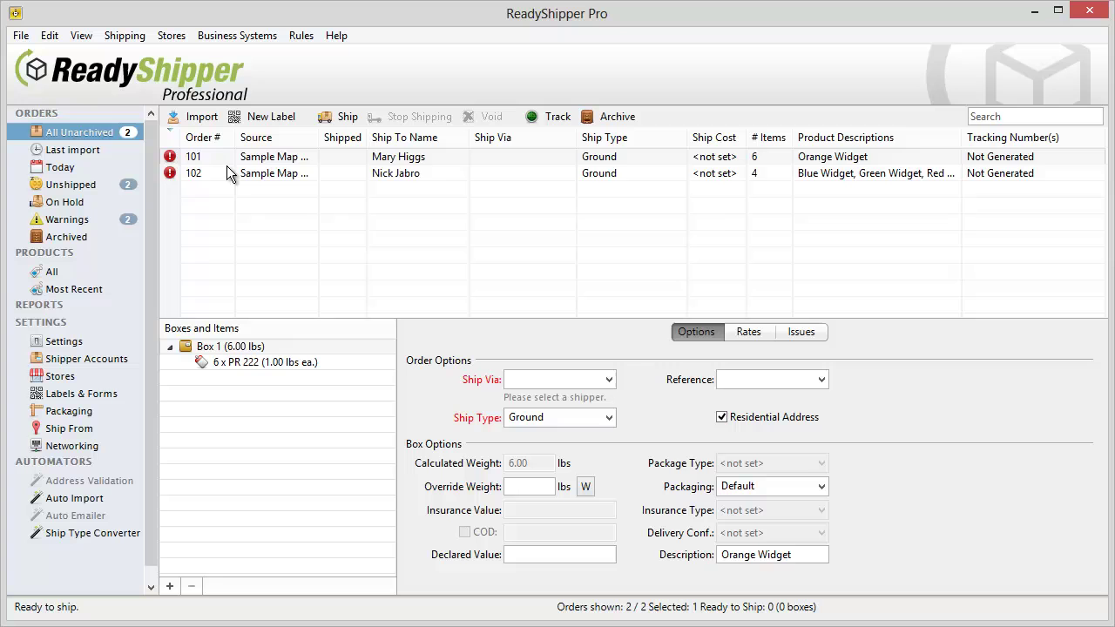
{"action": "left_click", "coordinate": [328, 163]}
{"action": "left_click", "coordinate": [329, 168], "text": "shift"}
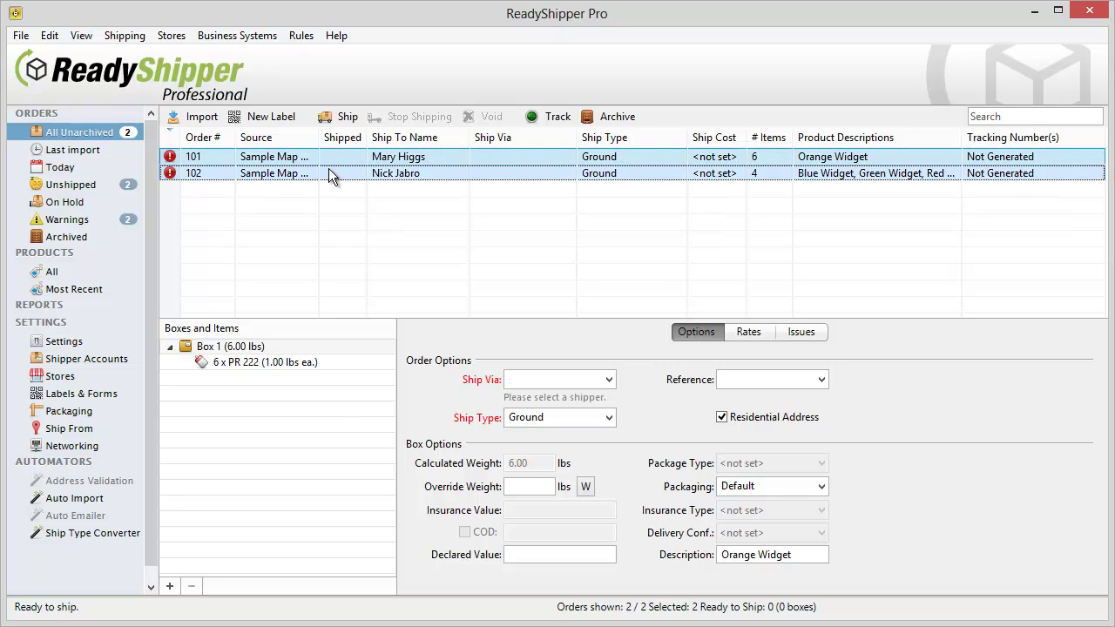
{"action": "key", "text": "Delete"}
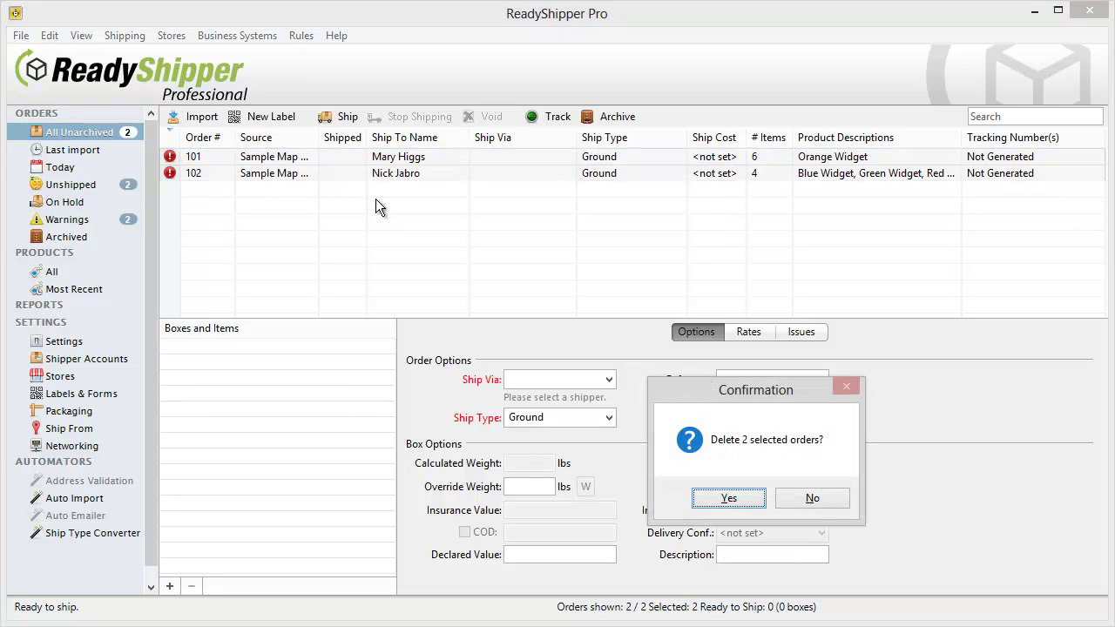
{"action": "left_click", "coordinate": [698, 503]}
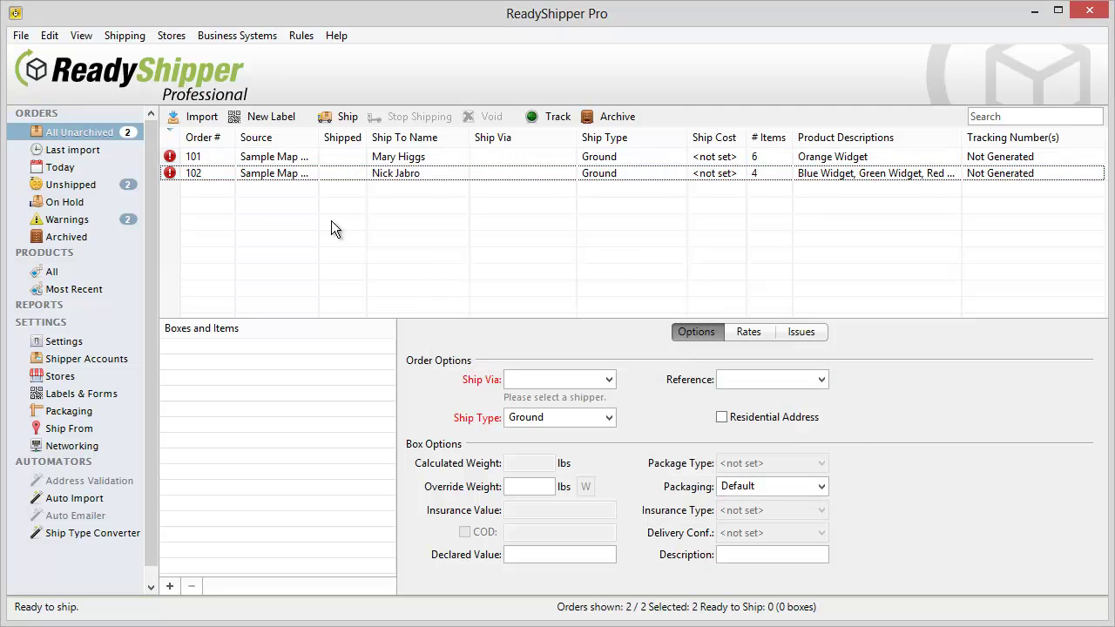
- Re-import TrueShip_TestFile_B08 with the Sample Map CSV import type
{"action": "left_click", "coordinate": [199, 122]}
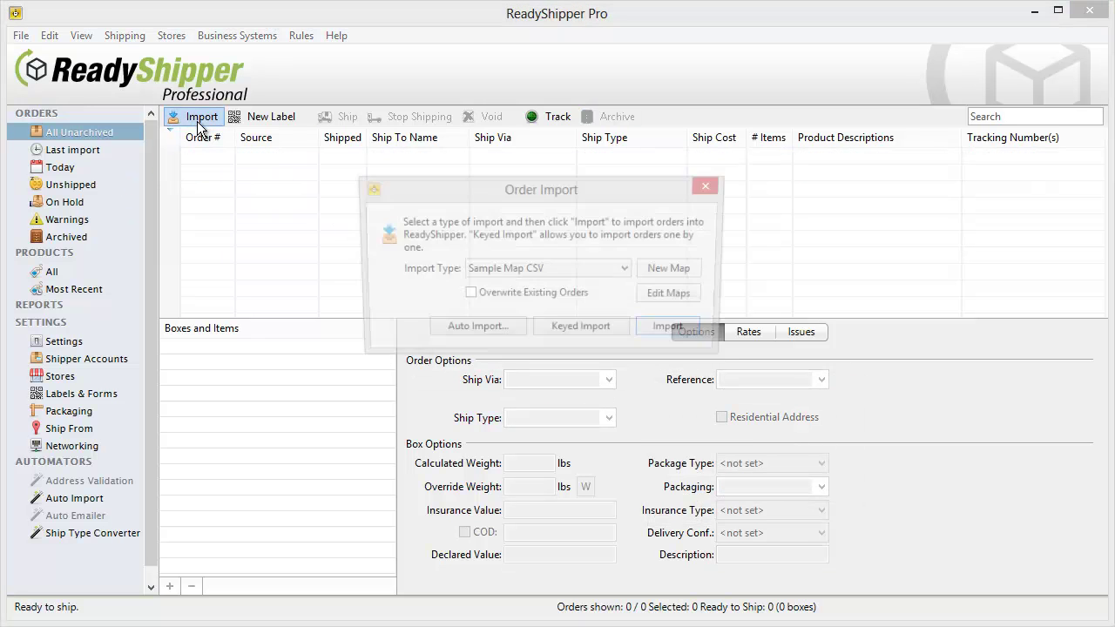
{"action": "left_click", "coordinate": [676, 336]}
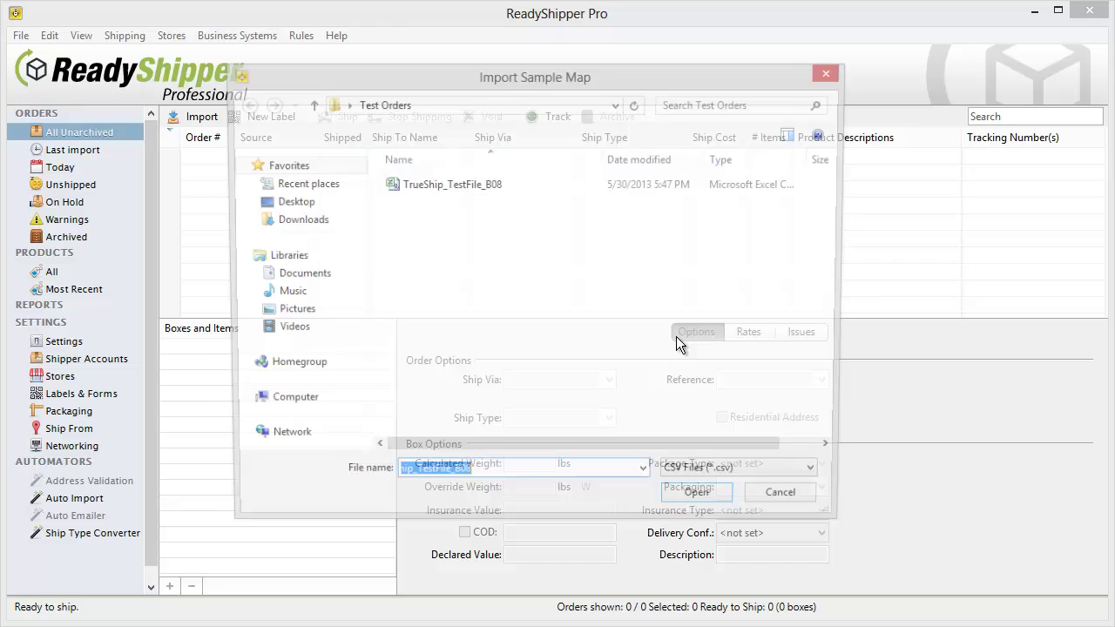
{"action": "double_click", "coordinate": [450, 186]}
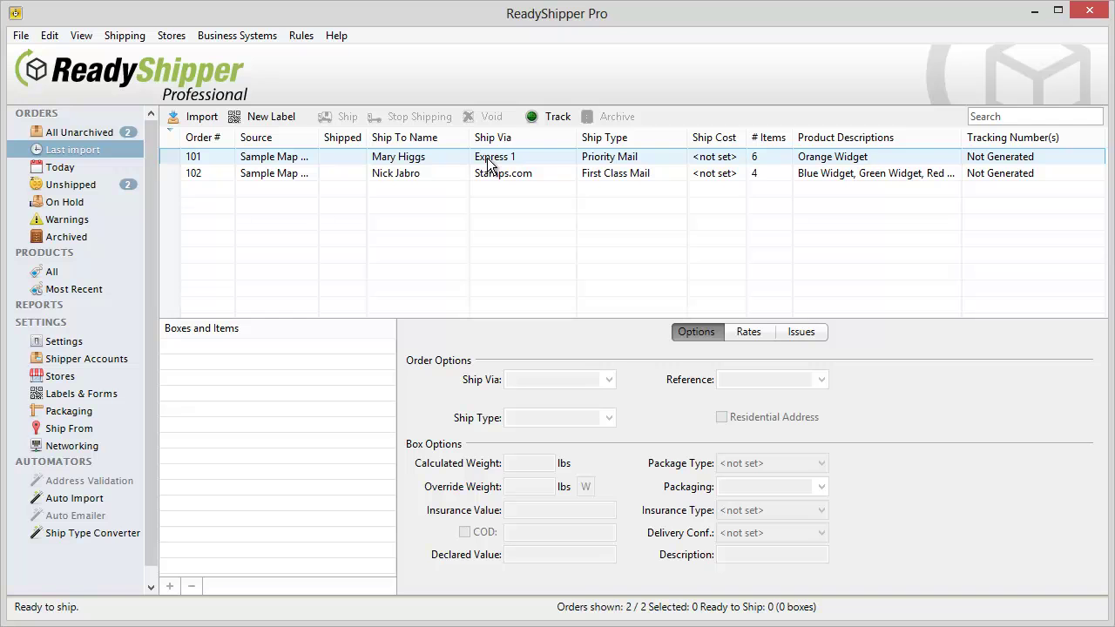
- Check orders 101 (Medium Flat Rate Box) and 102 (Package), then show all unarchived orders
{"action": "left_click", "coordinate": [610, 161]}
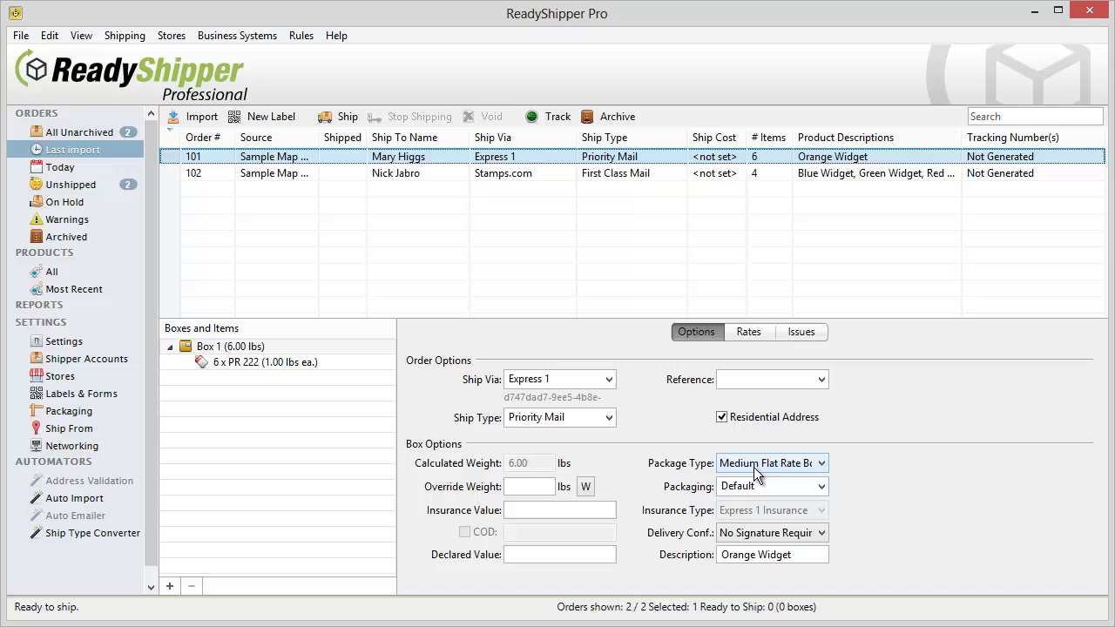
{"action": "left_click", "coordinate": [535, 173]}
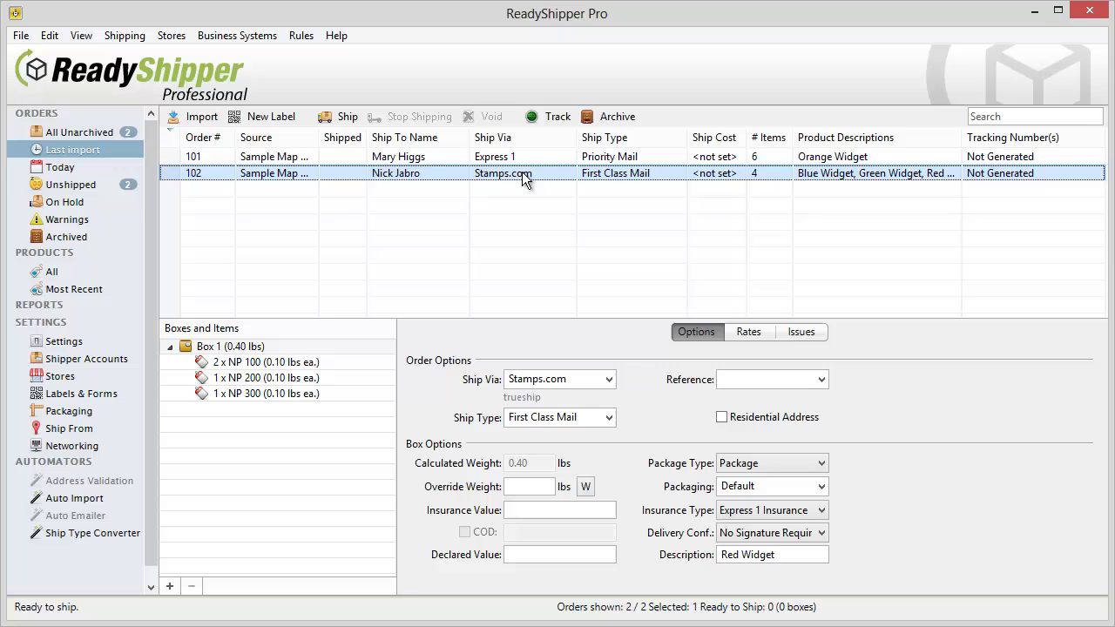
{"action": "left_click", "coordinate": [504, 158]}
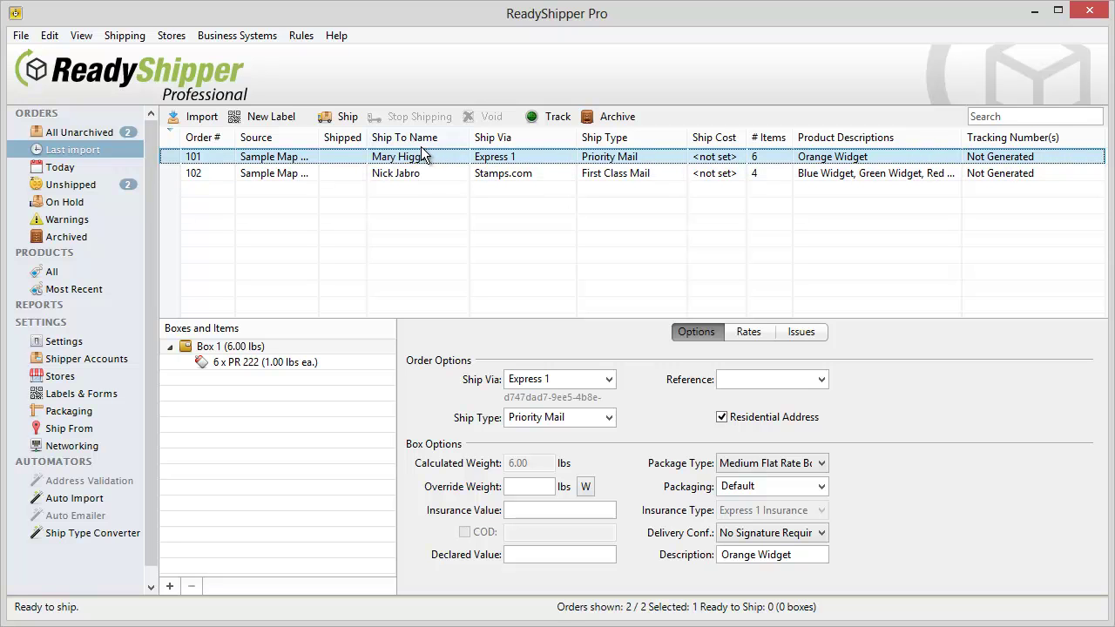
{"action": "left_click", "coordinate": [97, 135]}
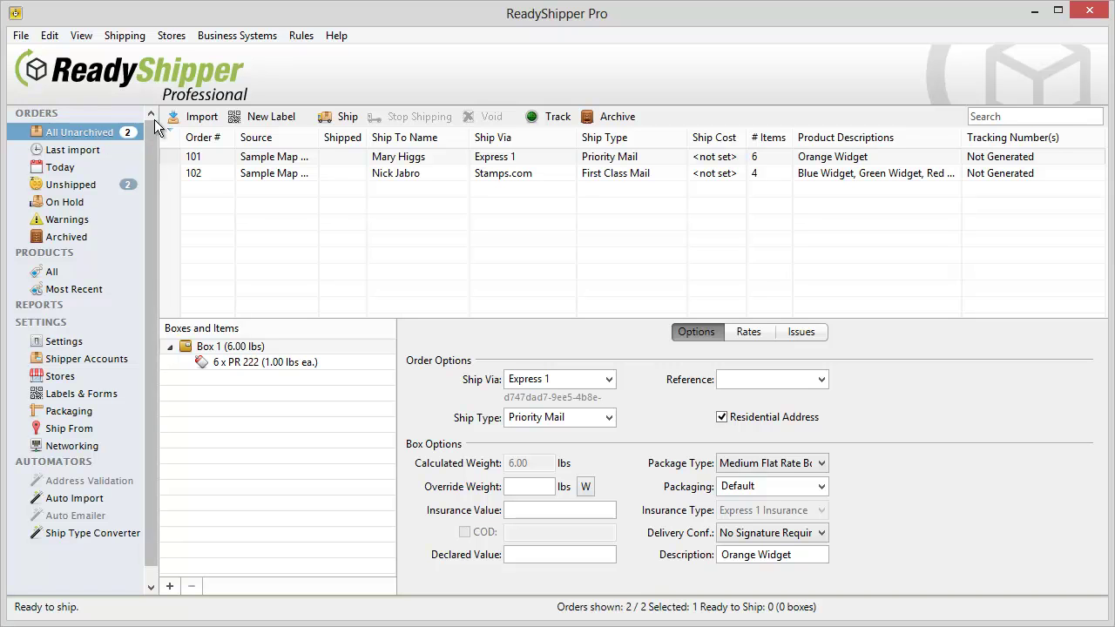
- Import Volusion orders 941 and 942 via Stores > Volusion order browser
{"action": "left_click", "coordinate": [169, 38]}
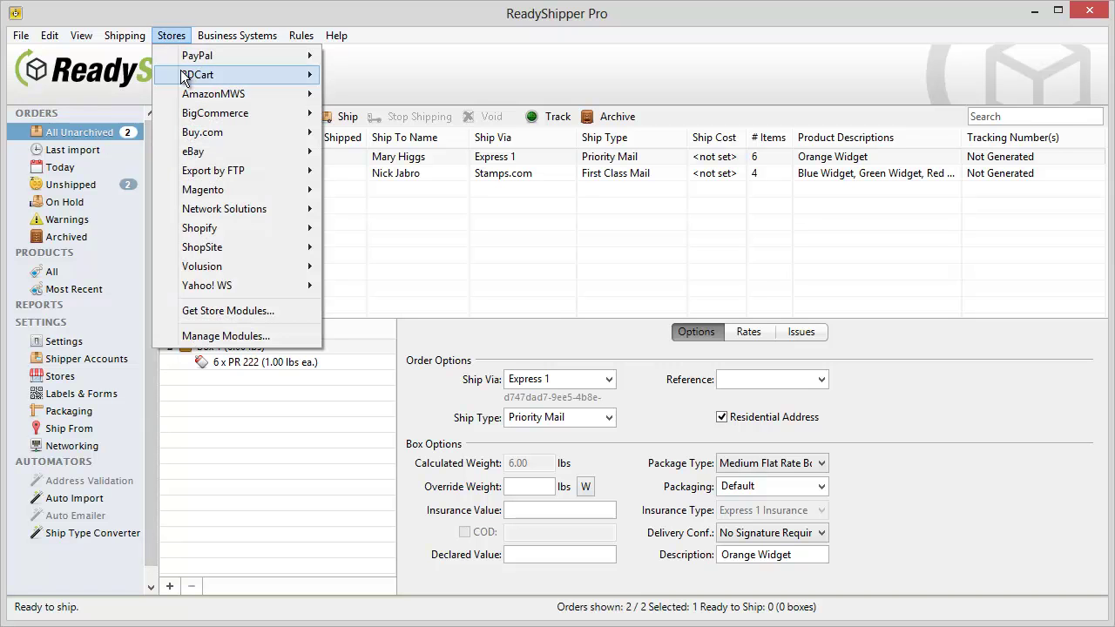
{"action": "mouse_move", "coordinate": [225, 268]}
{"action": "mouse_move", "coordinate": [392, 266]}
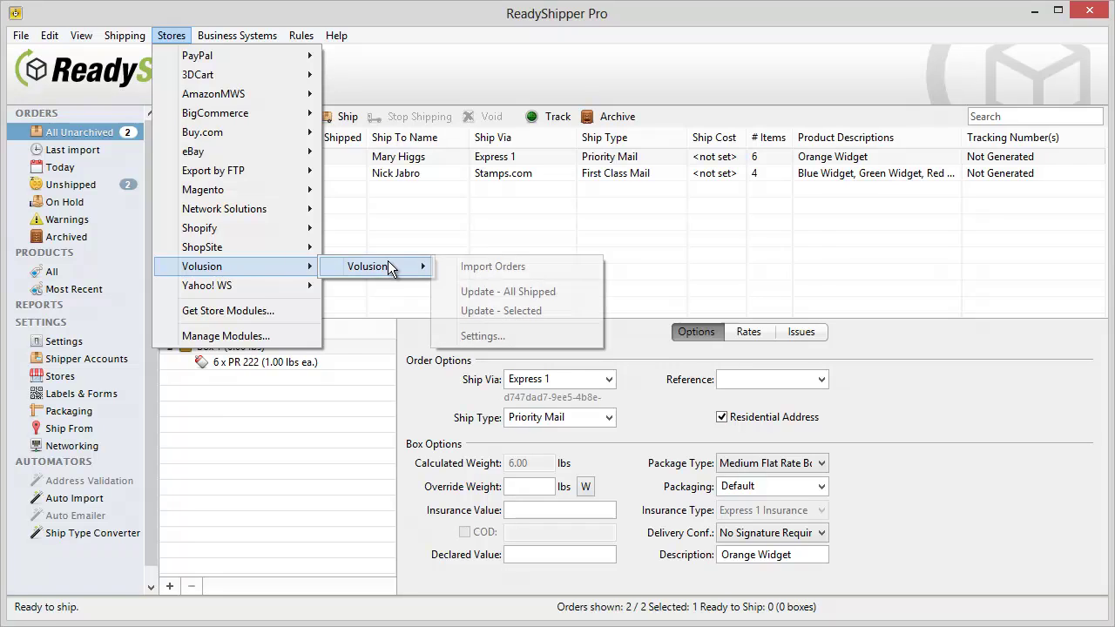
{"action": "left_click", "coordinate": [471, 268]}
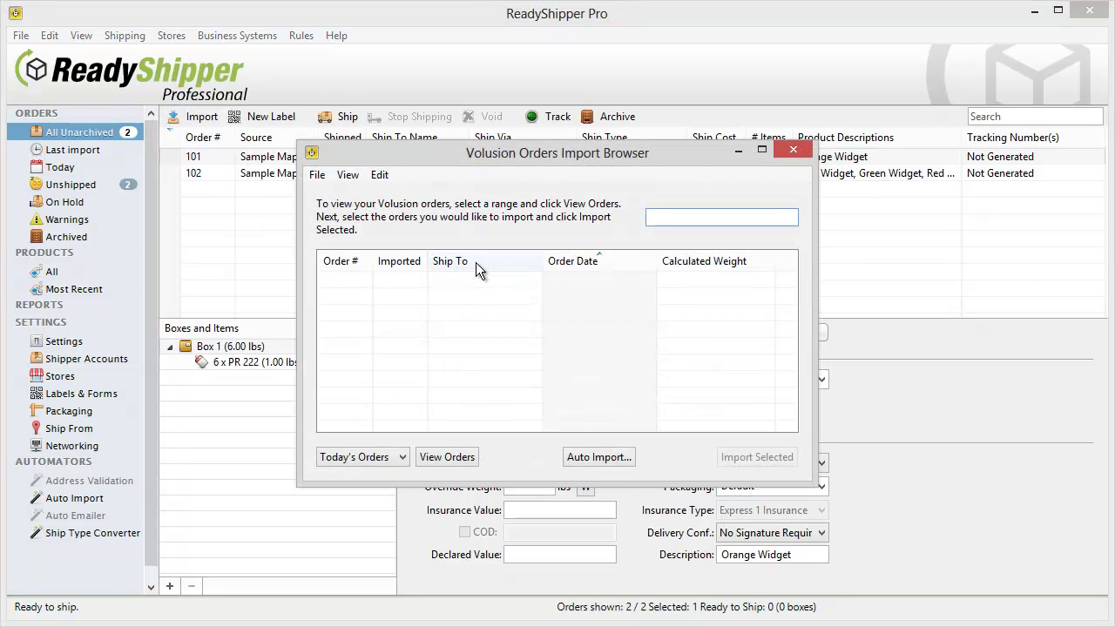
{"action": "left_click", "coordinate": [448, 457]}
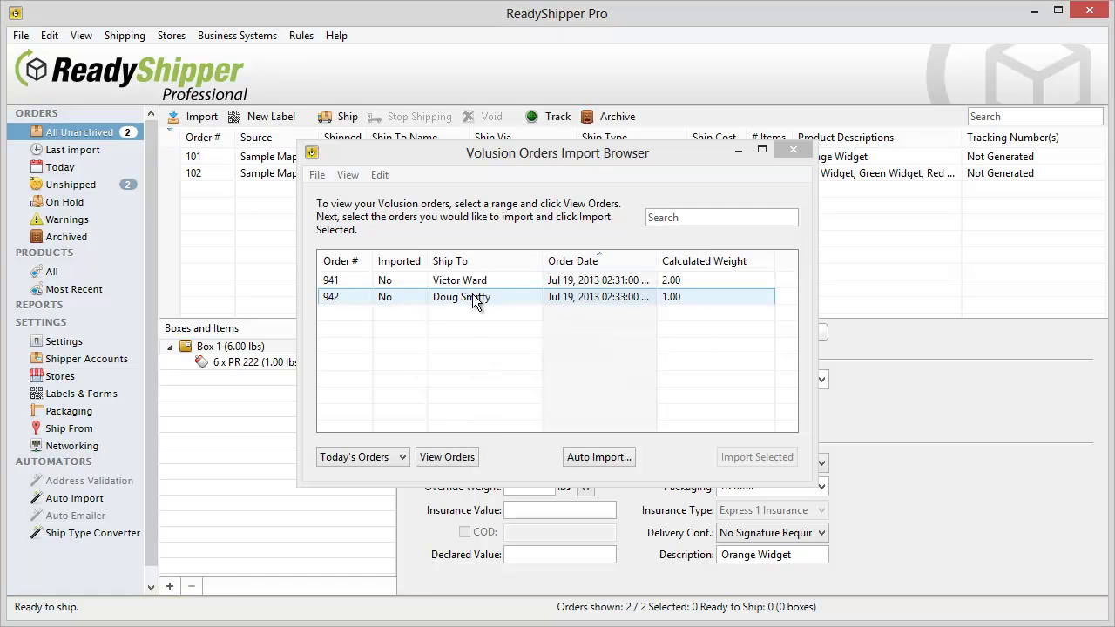
{"action": "left_click", "coordinate": [471, 280]}
{"action": "left_click", "coordinate": [470, 298], "text": "shift"}
{"action": "left_click", "coordinate": [746, 458]}
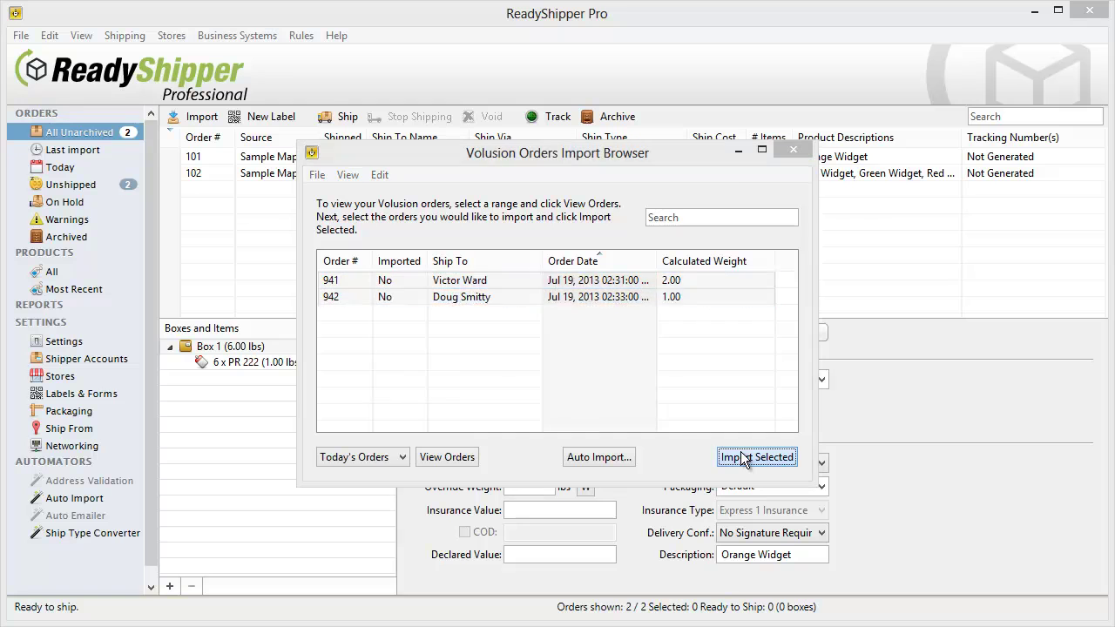
- Close the Volusion browser and copy ship type 810 from order 941
{"action": "left_click", "coordinate": [794, 151]}
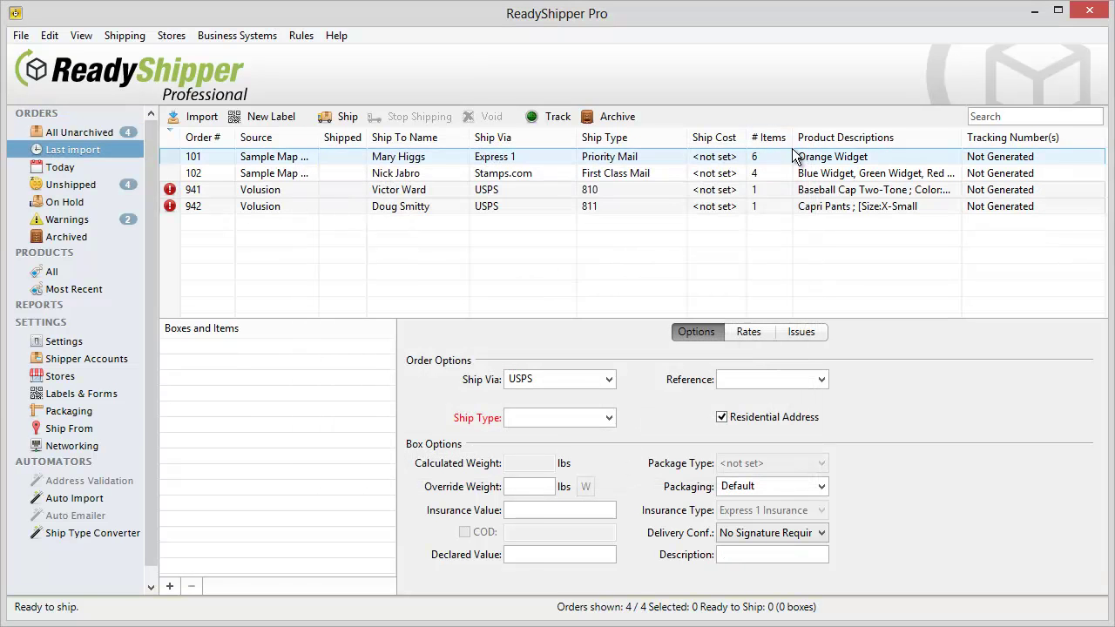
{"action": "left_click", "coordinate": [602, 193]}
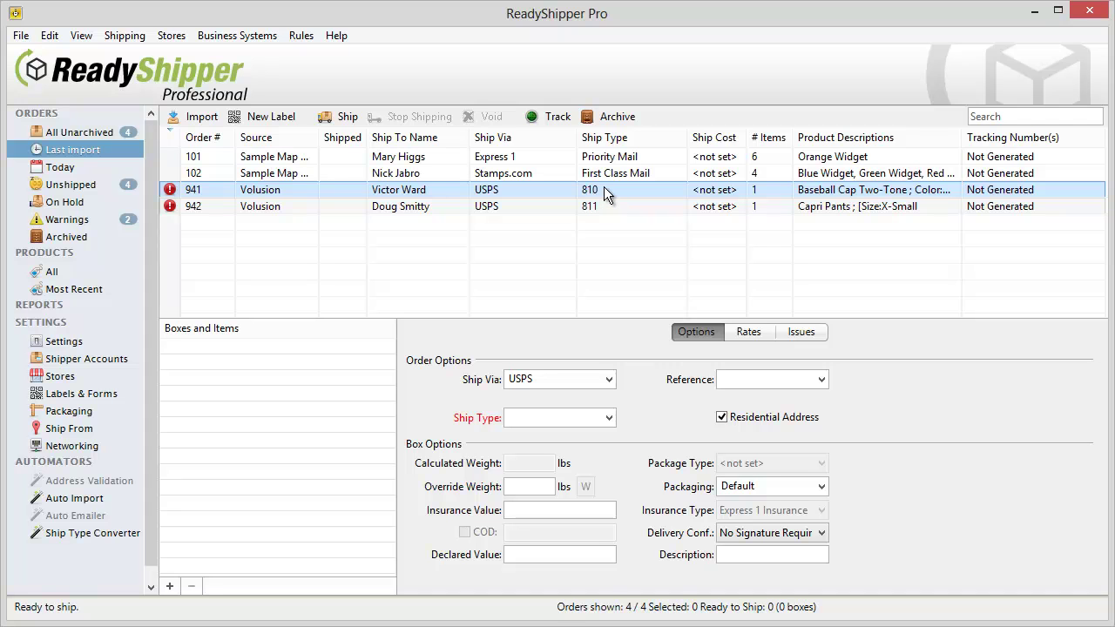
{"action": "left_click", "coordinate": [606, 191]}
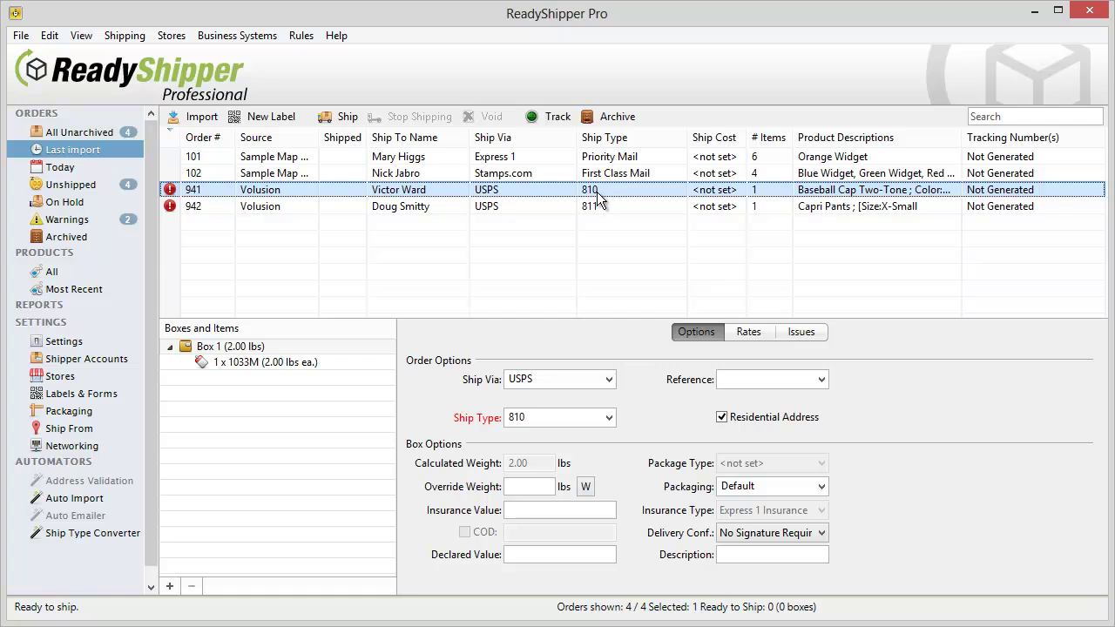
{"action": "left_click", "coordinate": [529, 419]}
{"action": "right_click", "coordinate": [529, 419]}
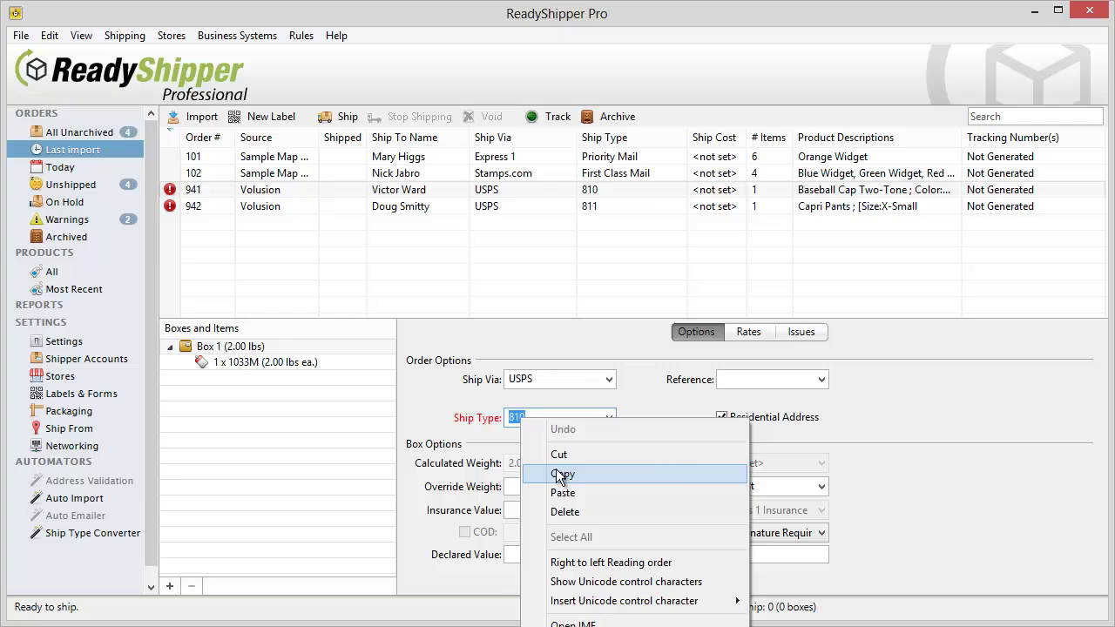
{"action": "left_click", "coordinate": [559, 471]}
- Add a converter rule mapping ship type 810 to UPS OnLine, UPS Ground
{"action": "left_click", "coordinate": [68, 533]}
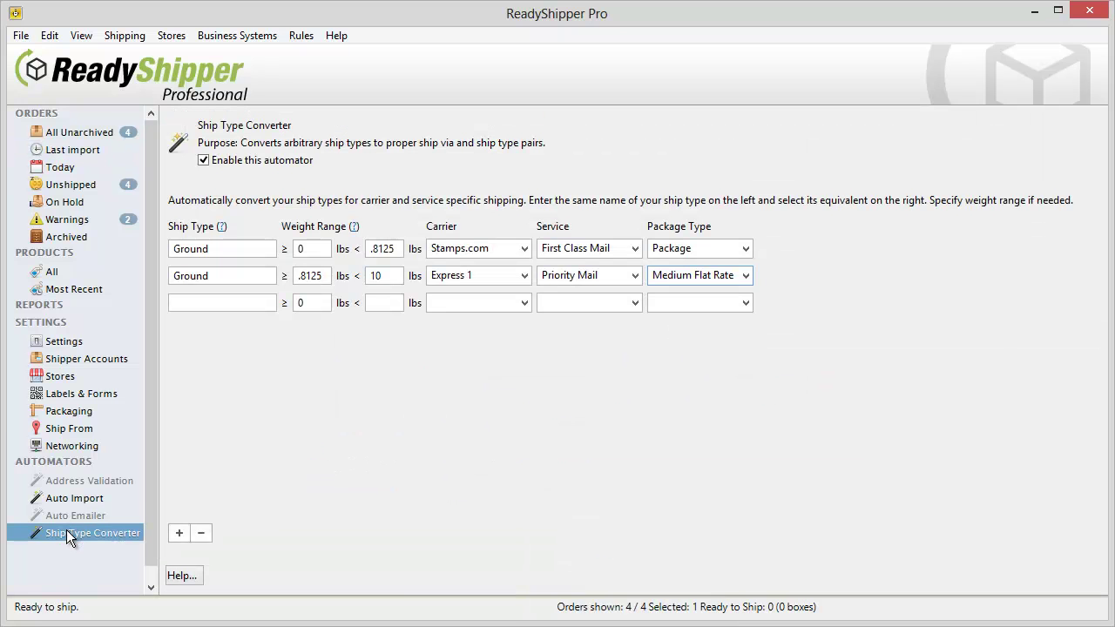
{"action": "left_click", "coordinate": [182, 303]}
{"action": "right_click", "coordinate": [182, 302]}
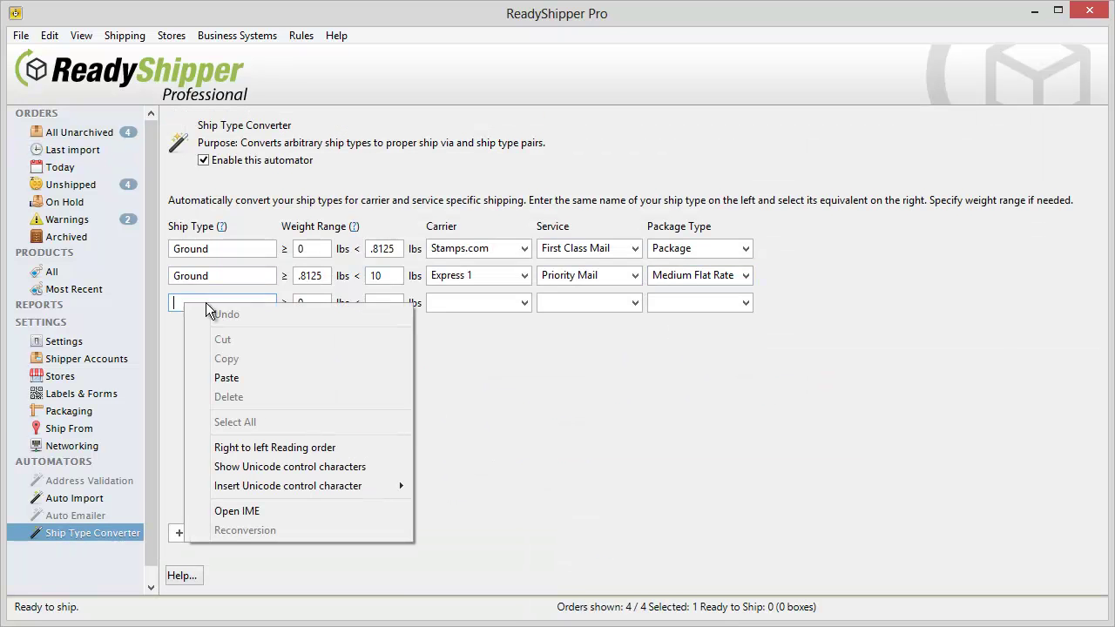
{"action": "left_click", "coordinate": [216, 378]}
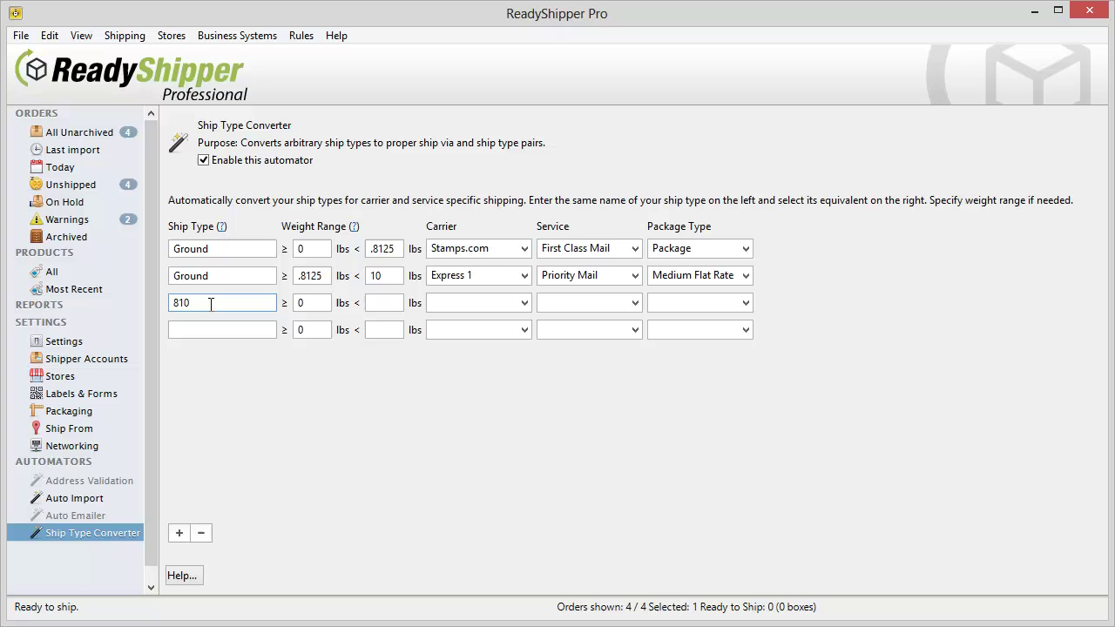
{"action": "left_click", "coordinate": [527, 303]}
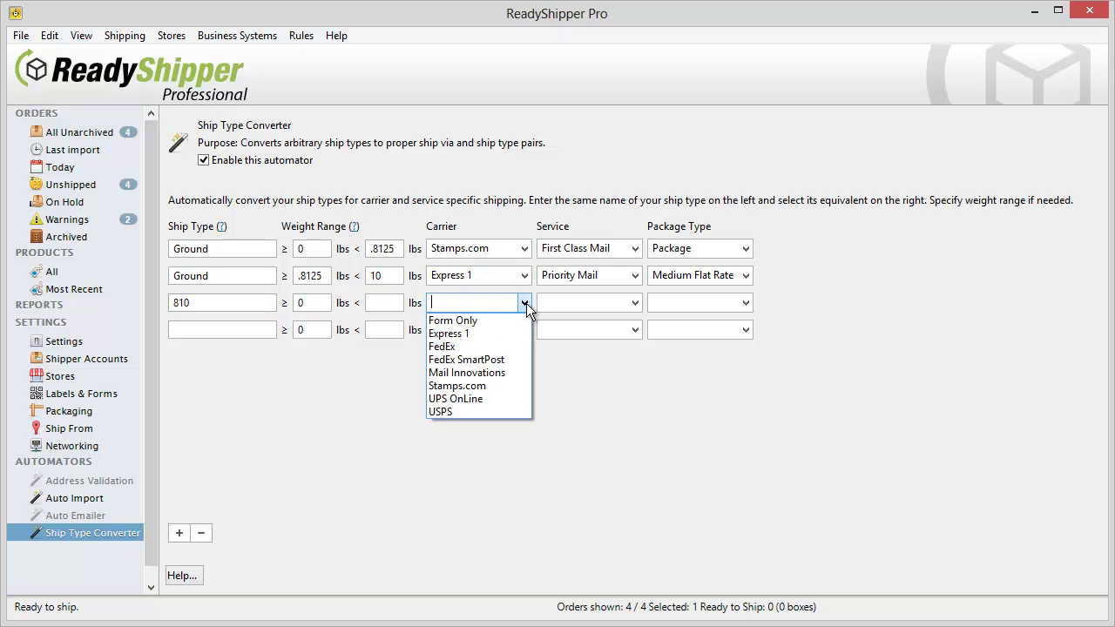
{"action": "left_click", "coordinate": [509, 396]}
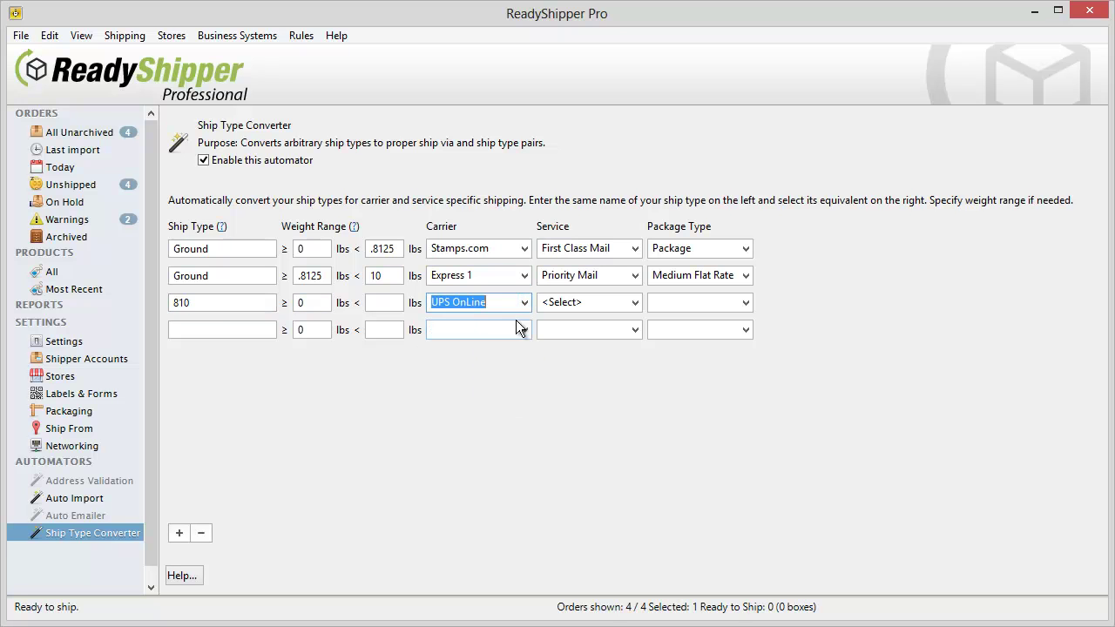
{"action": "left_click", "coordinate": [635, 302]}
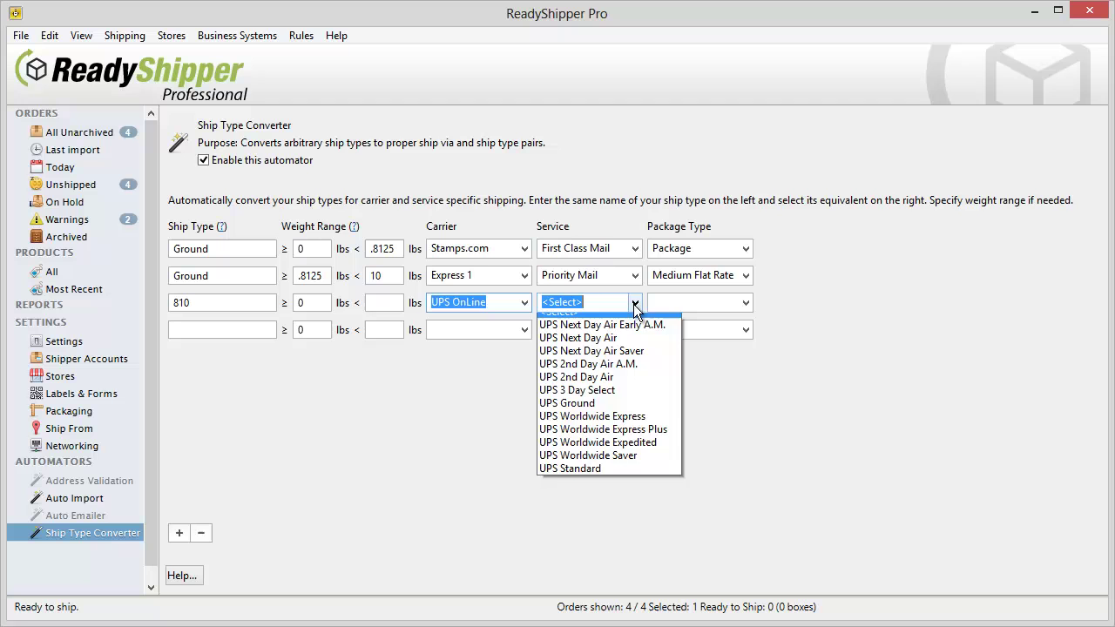
{"action": "left_click", "coordinate": [575, 411]}
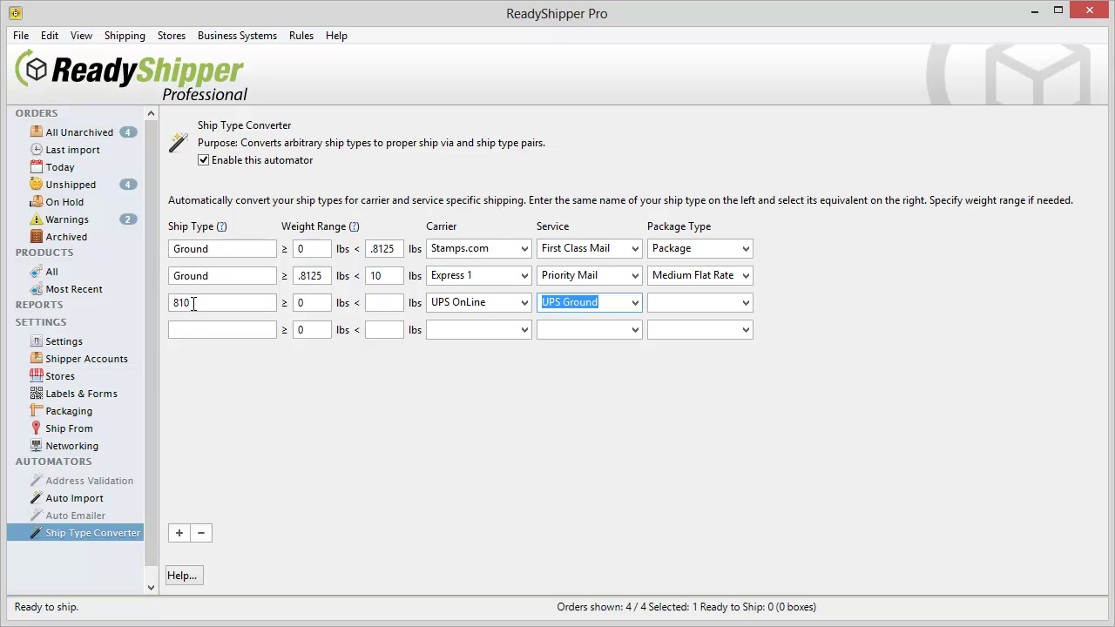
{"action": "left_click", "coordinate": [61, 132]}
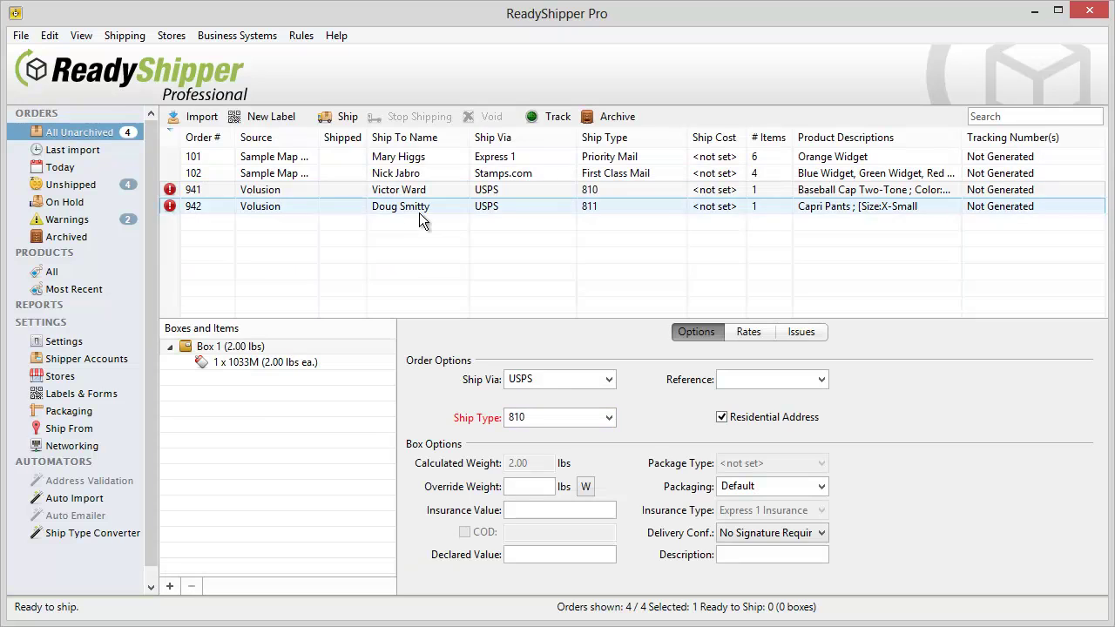
- Copy ship type 811 from the second Volusion order's details
{"action": "left_click", "coordinate": [419, 209]}
{"action": "double_click", "coordinate": [546, 419]}
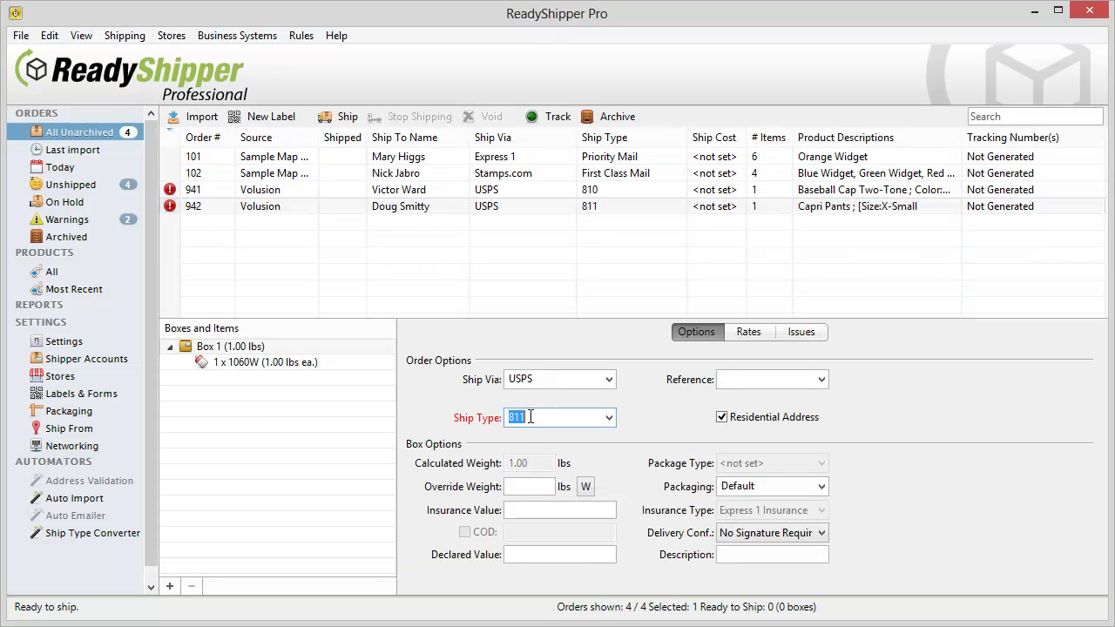
{"action": "right_click", "coordinate": [516, 416]}
{"action": "left_click", "coordinate": [558, 473]}
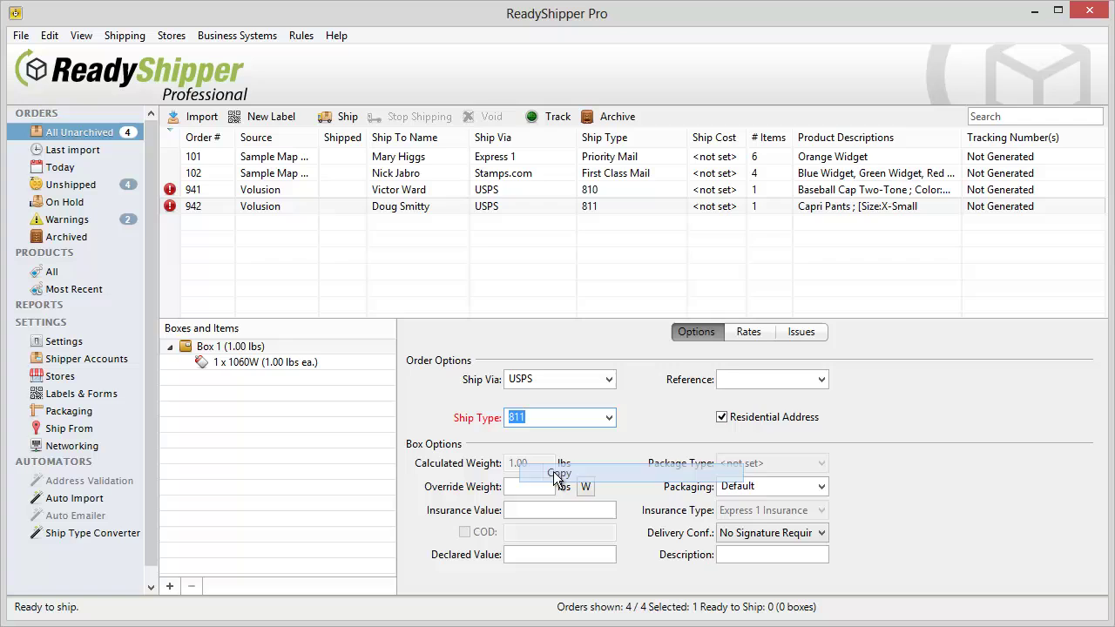
- Add a converter rule mapping ship type 811 to FedEx, FedEx 2 Day
{"action": "left_click", "coordinate": [92, 533]}
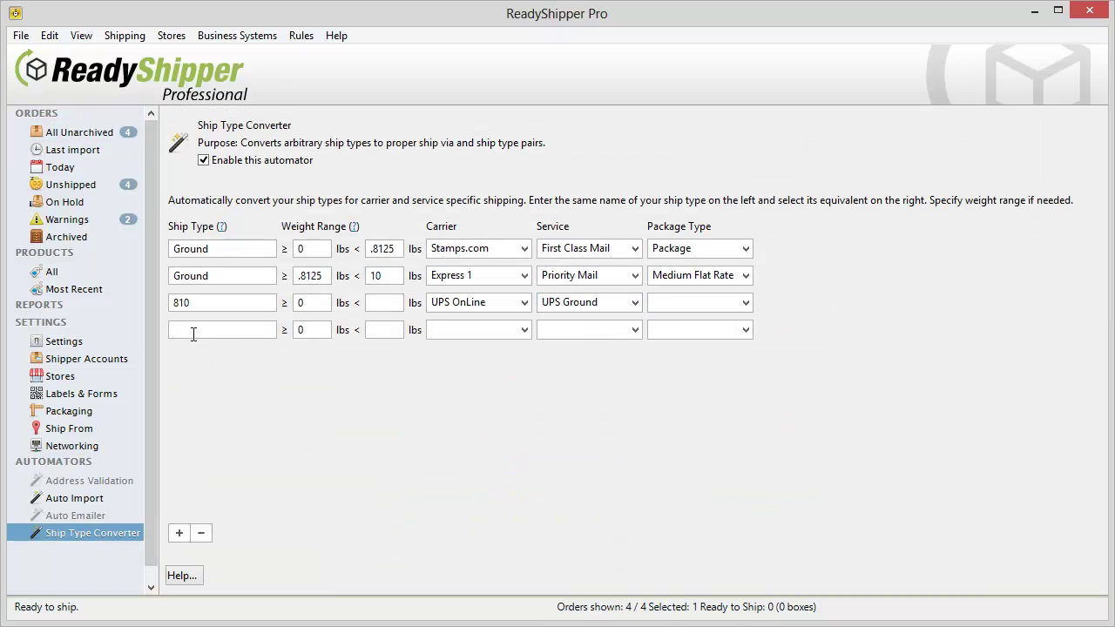
{"action": "right_click", "coordinate": [194, 334]}
{"action": "left_click", "coordinate": [231, 409]}
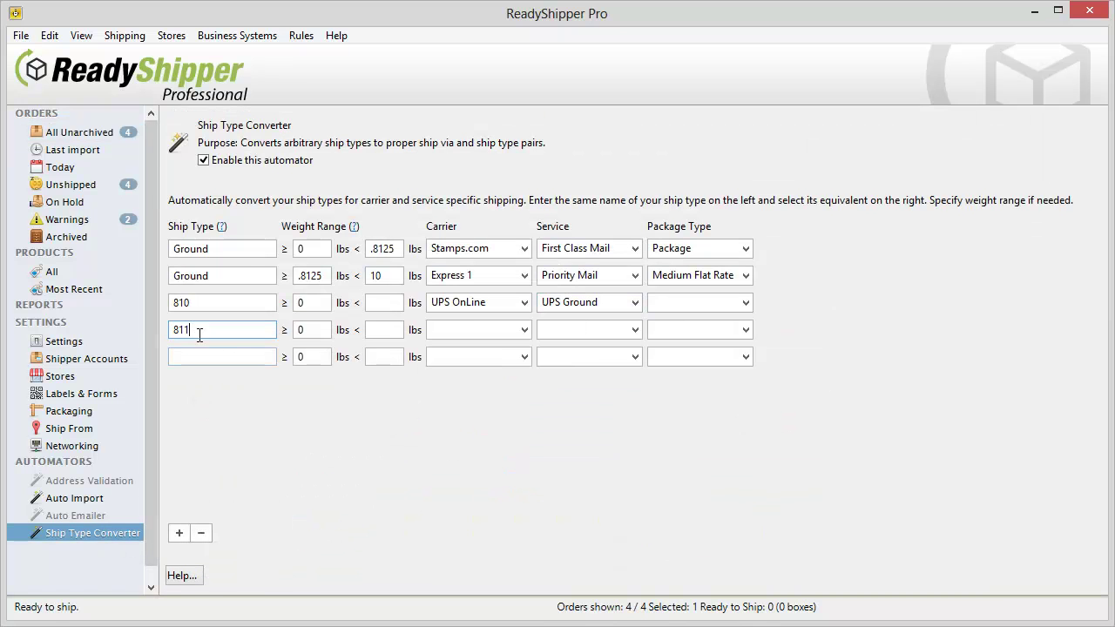
{"action": "left_click", "coordinate": [526, 329]}
{"action": "left_click", "coordinate": [515, 373]}
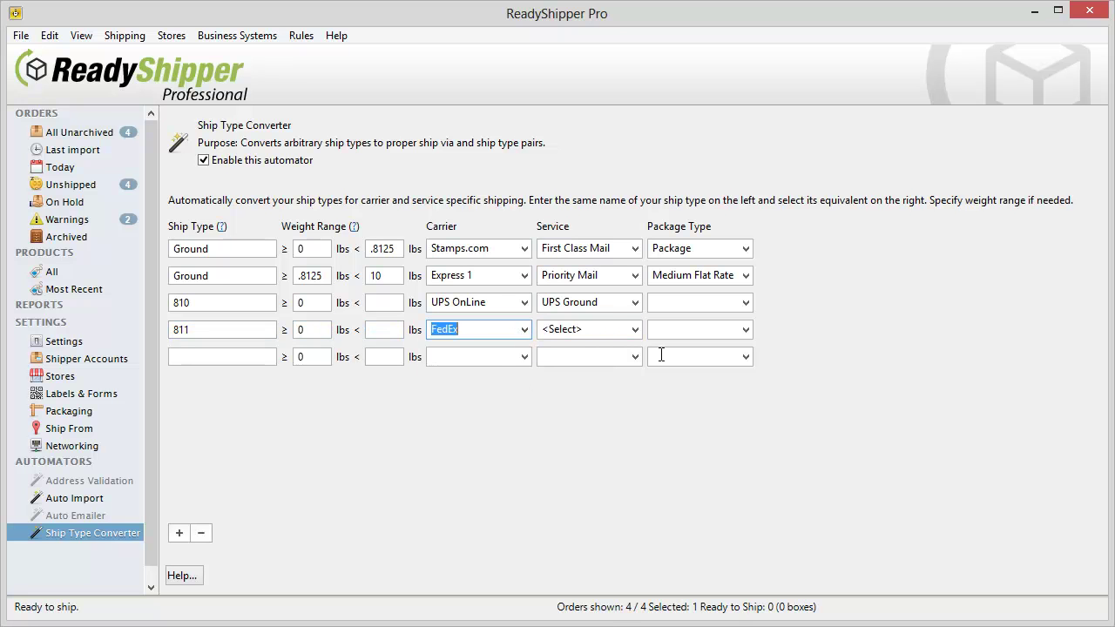
{"action": "left_click", "coordinate": [634, 329]}
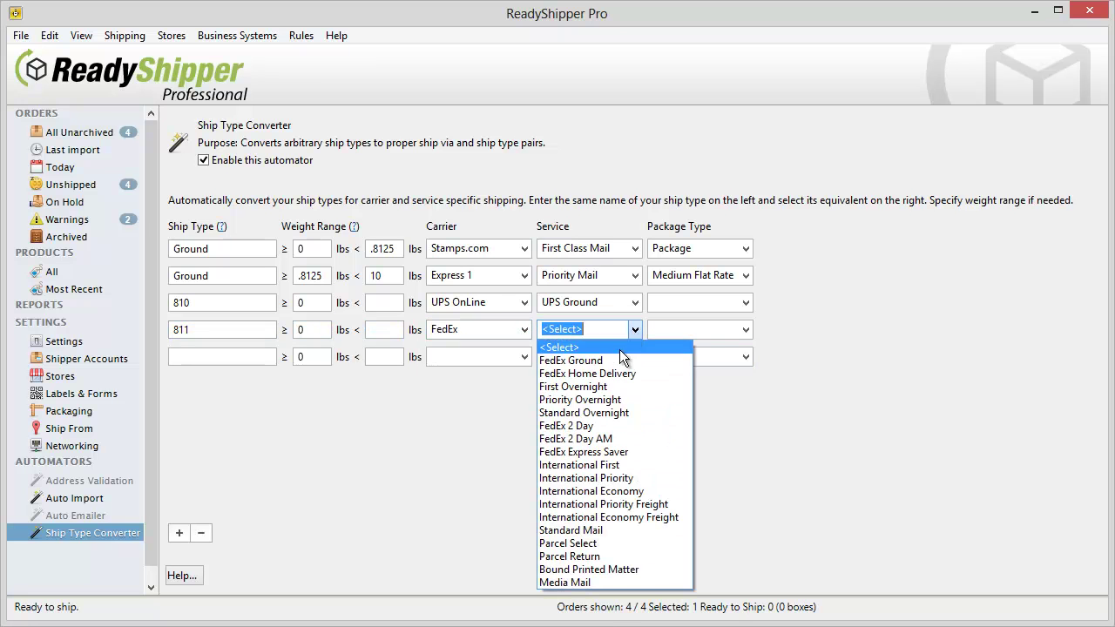
{"action": "left_click", "coordinate": [610, 431]}
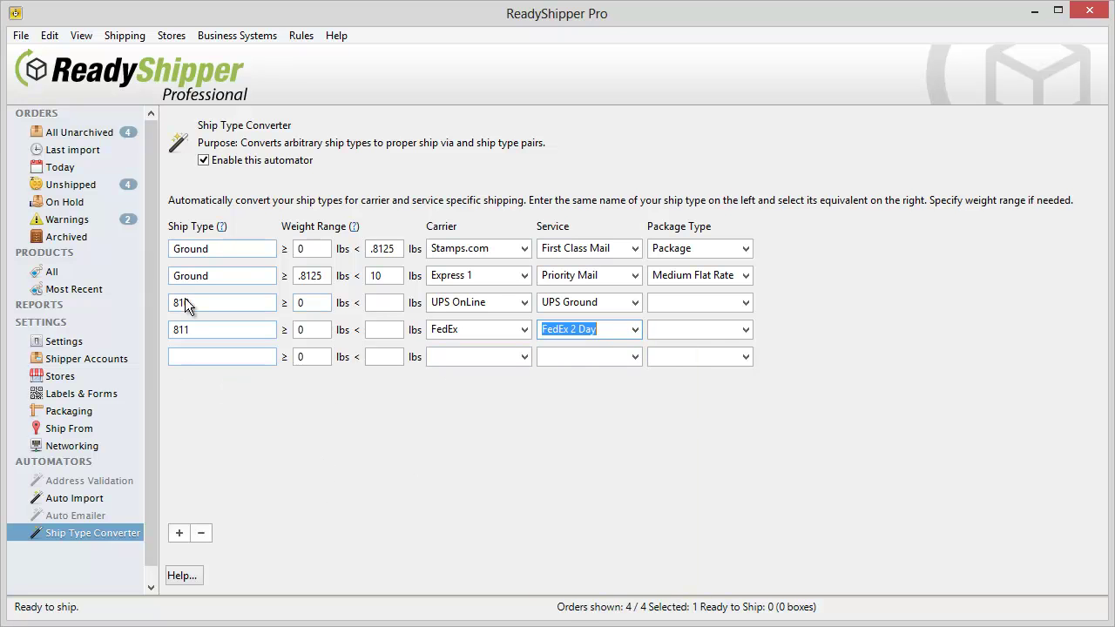
- Delete Volusion orders 941 and 942, confirming with Yes
{"action": "left_click", "coordinate": [84, 131]}
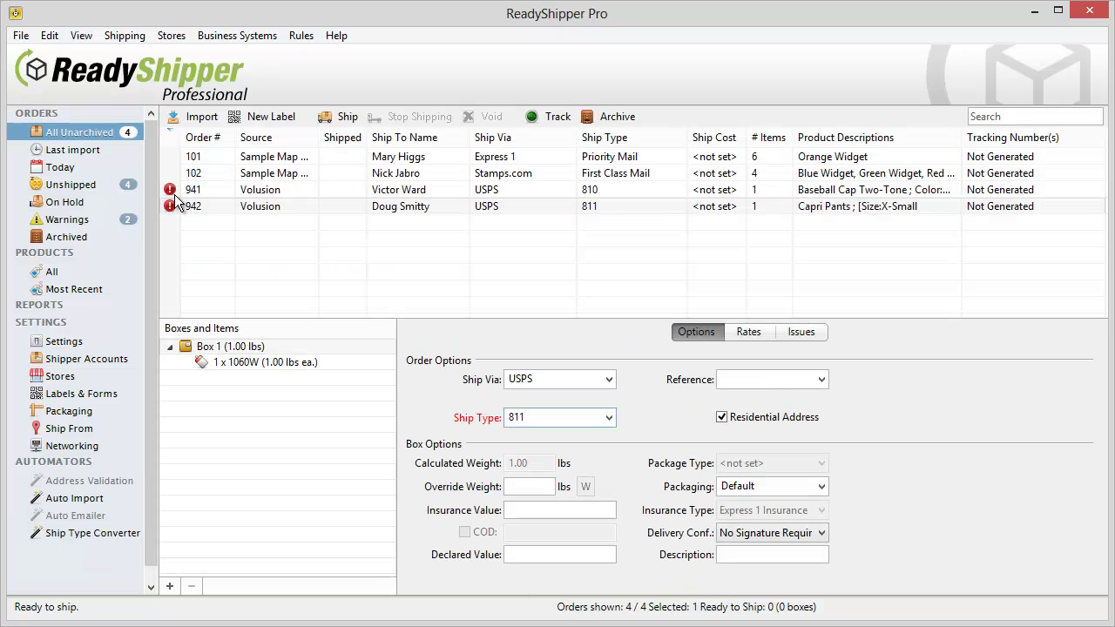
{"action": "left_click", "coordinate": [321, 189]}
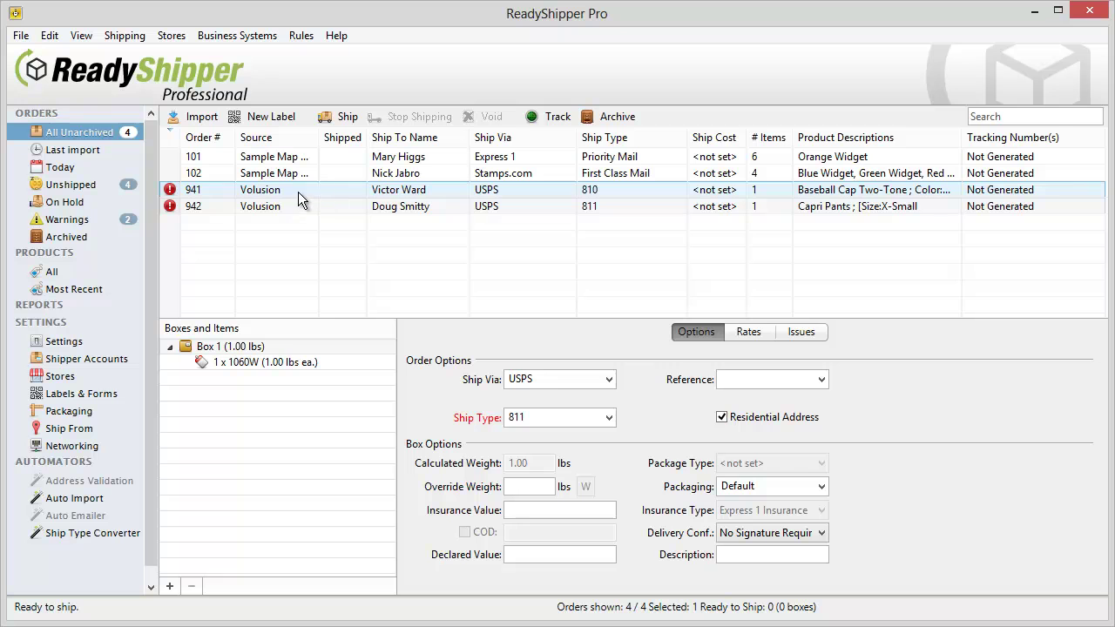
{"action": "left_click", "coordinate": [299, 203], "text": "shift"}
{"action": "right_click", "coordinate": [298, 192]}
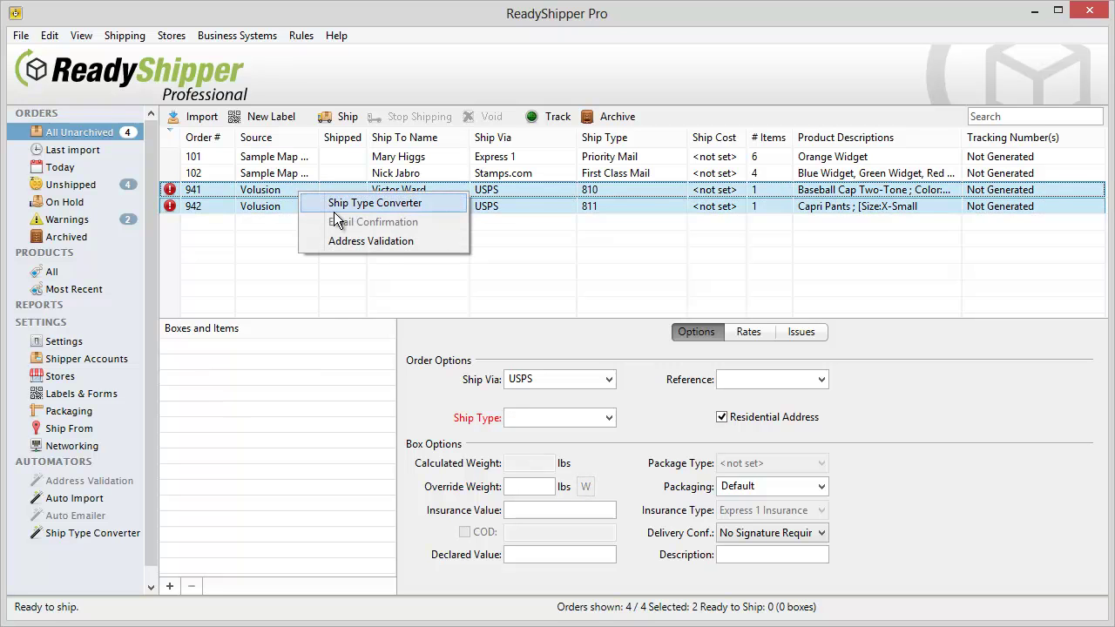
{"action": "left_click", "coordinate": [273, 199]}
{"action": "left_click", "coordinate": [274, 199]}
{"action": "left_click", "coordinate": [282, 206], "text": "shift"}
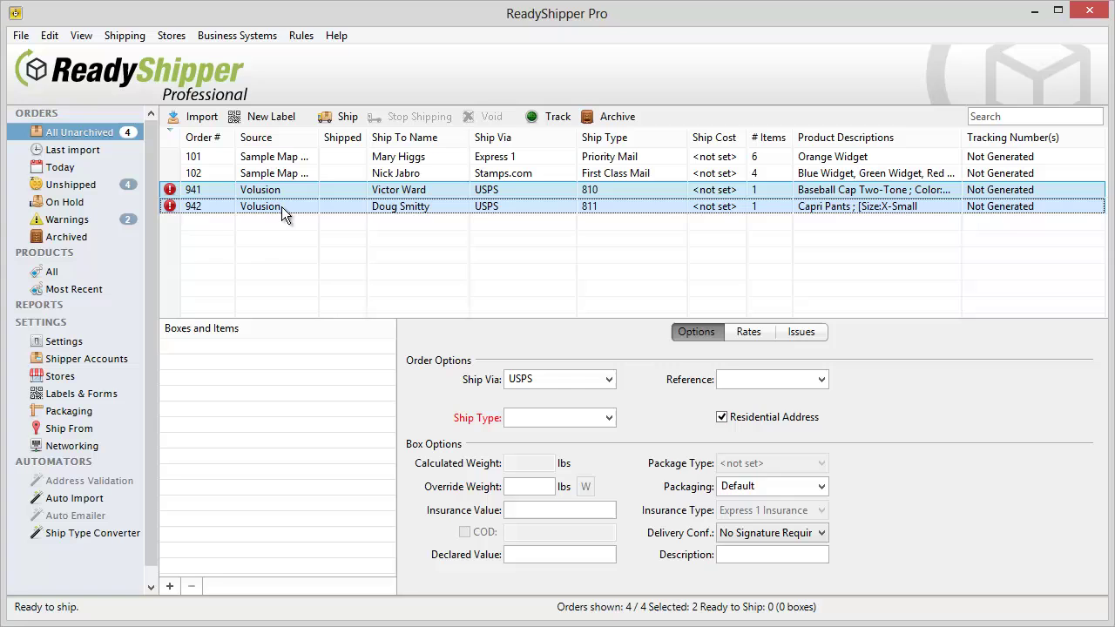
{"action": "key", "text": "Delete"}
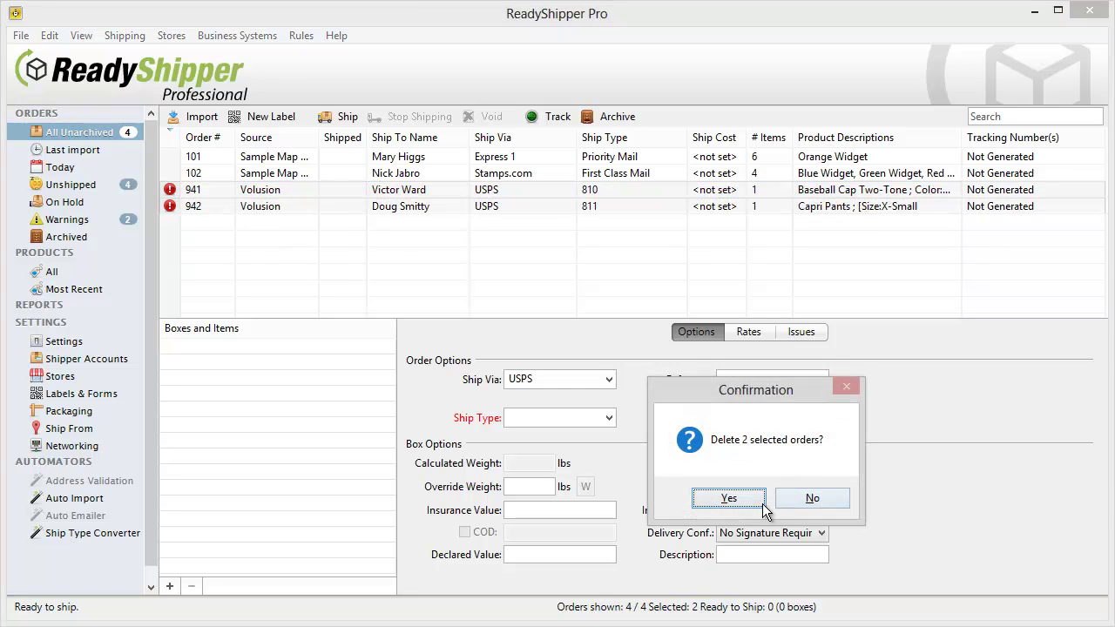
{"action": "left_click", "coordinate": [729, 498]}
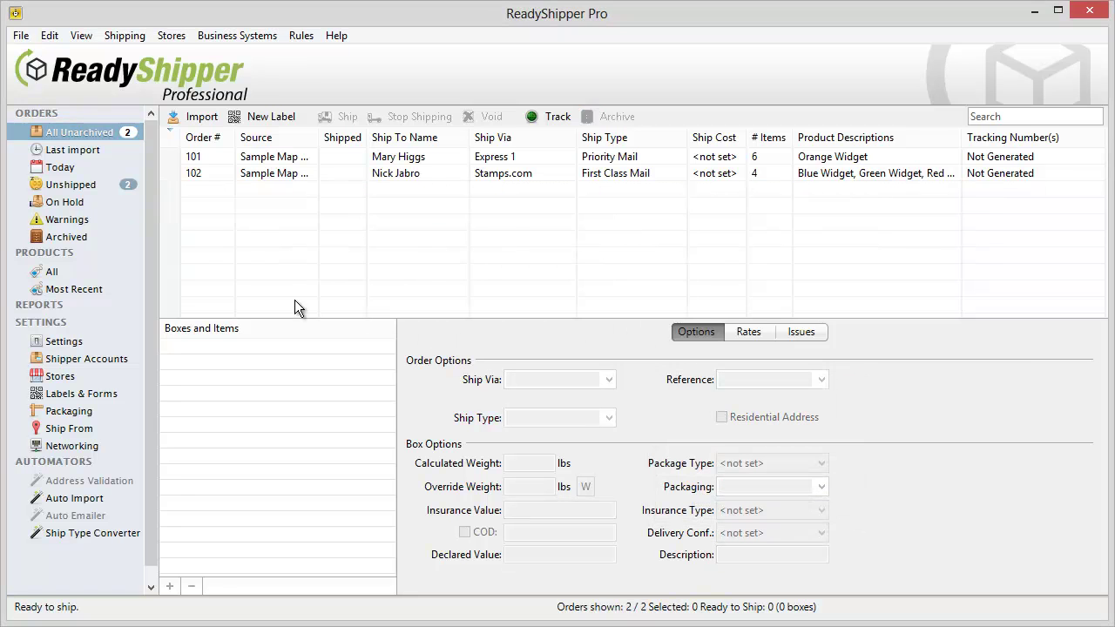
- Re-import Volusion orders 941 and 942 through the Volusion Import Orders browser, then close it
{"action": "left_click", "coordinate": [173, 36]}
{"action": "mouse_move", "coordinate": [221, 272]}
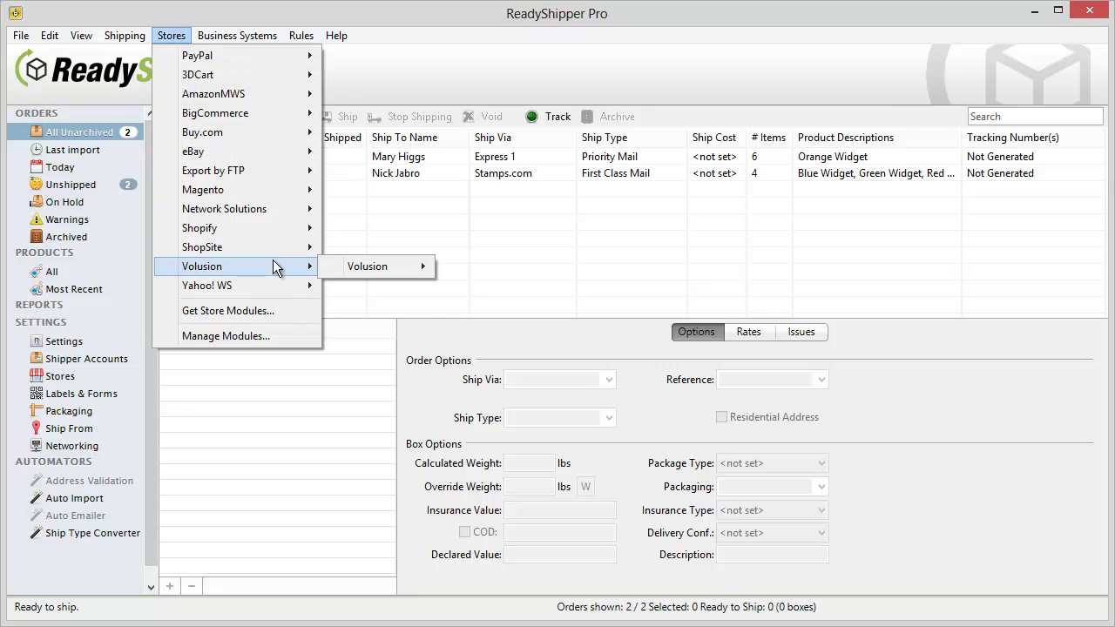
{"action": "mouse_move", "coordinate": [361, 267]}
{"action": "left_click", "coordinate": [518, 270]}
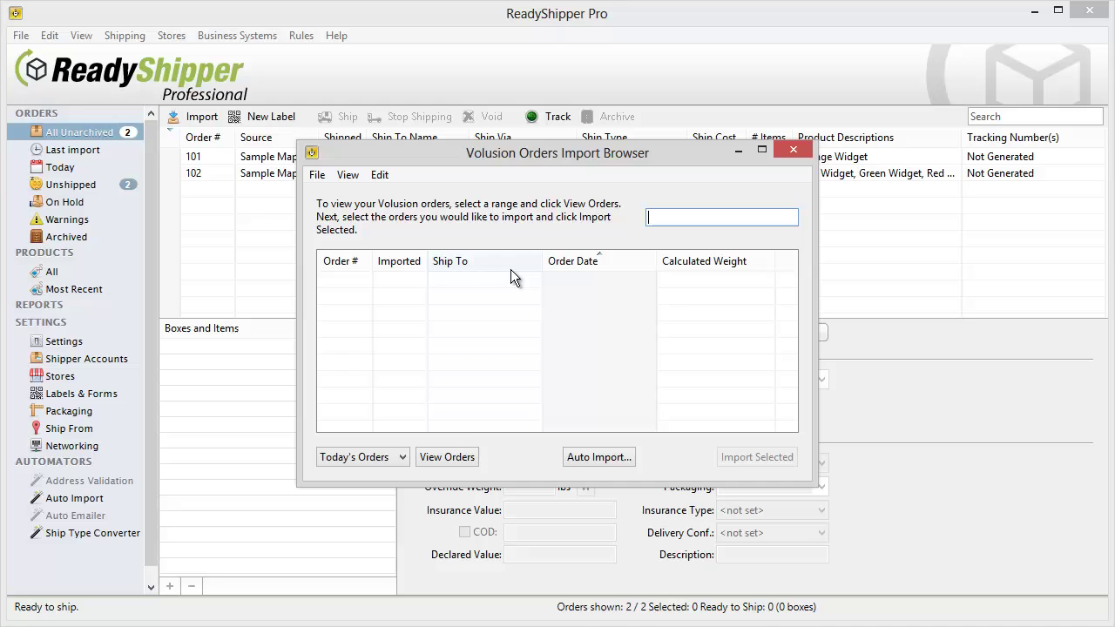
{"action": "left_click", "coordinate": [460, 453]}
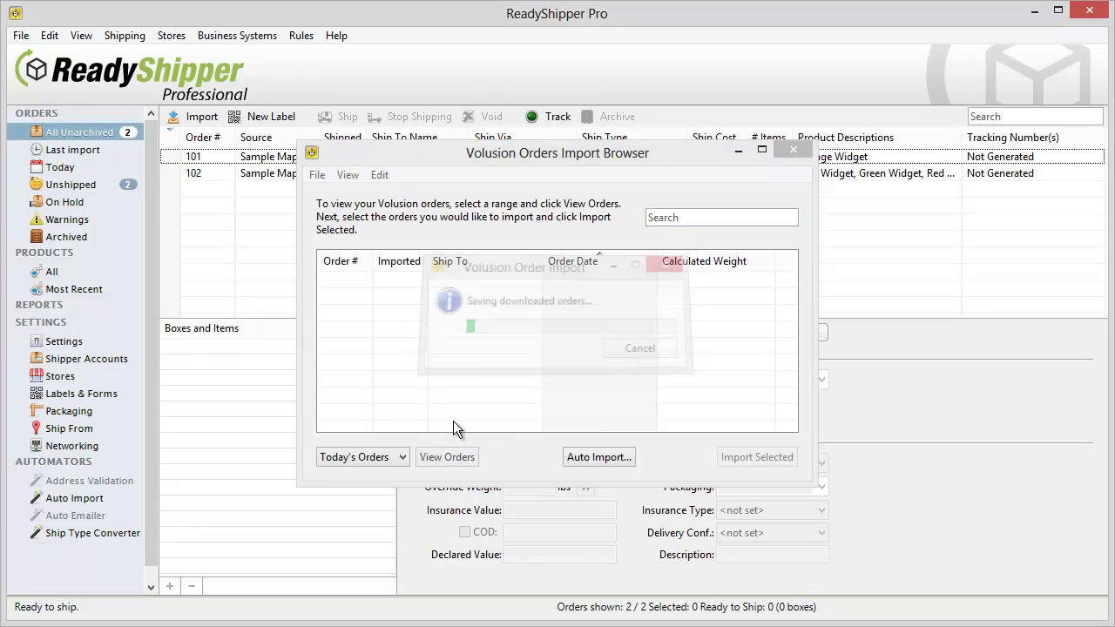
{"action": "left_click", "coordinate": [455, 297], "text": "shift"}
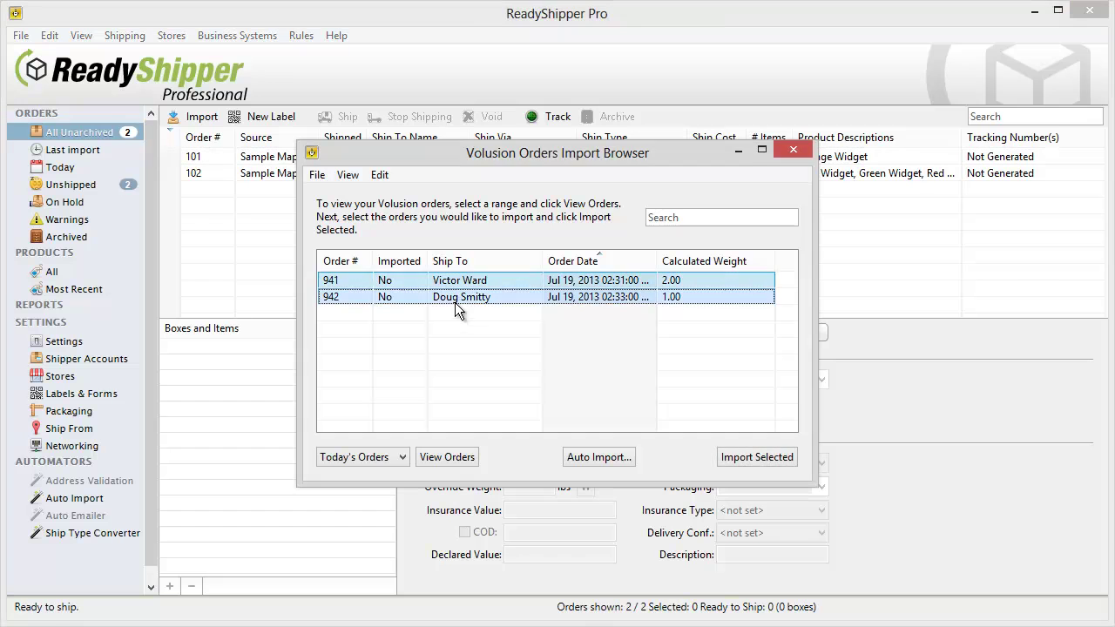
{"action": "left_click", "coordinate": [757, 456]}
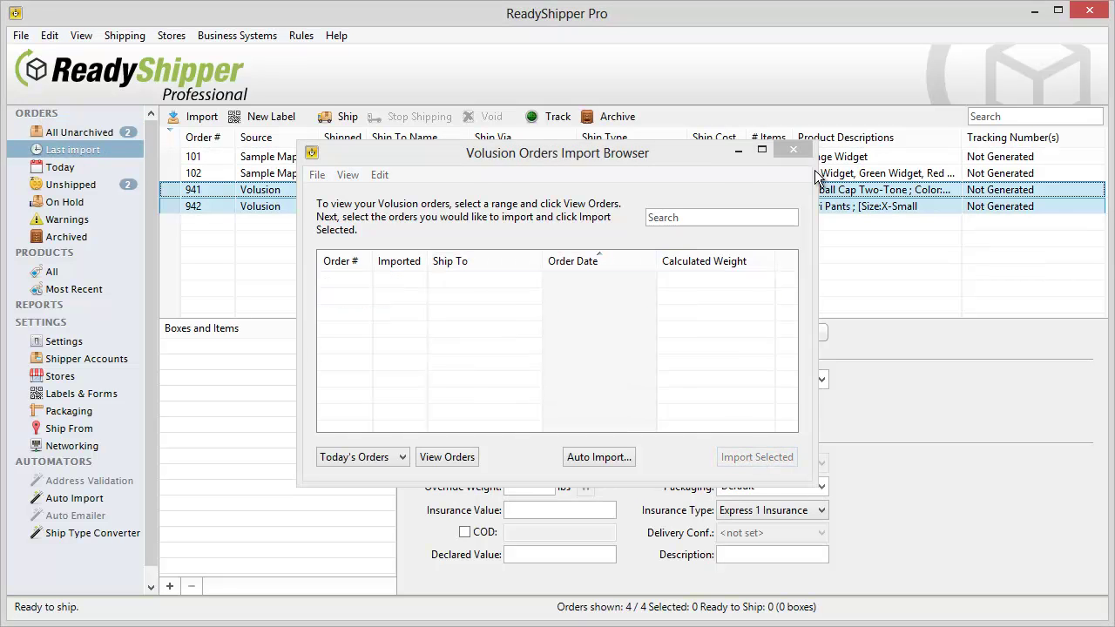
{"action": "left_click", "coordinate": [794, 150]}
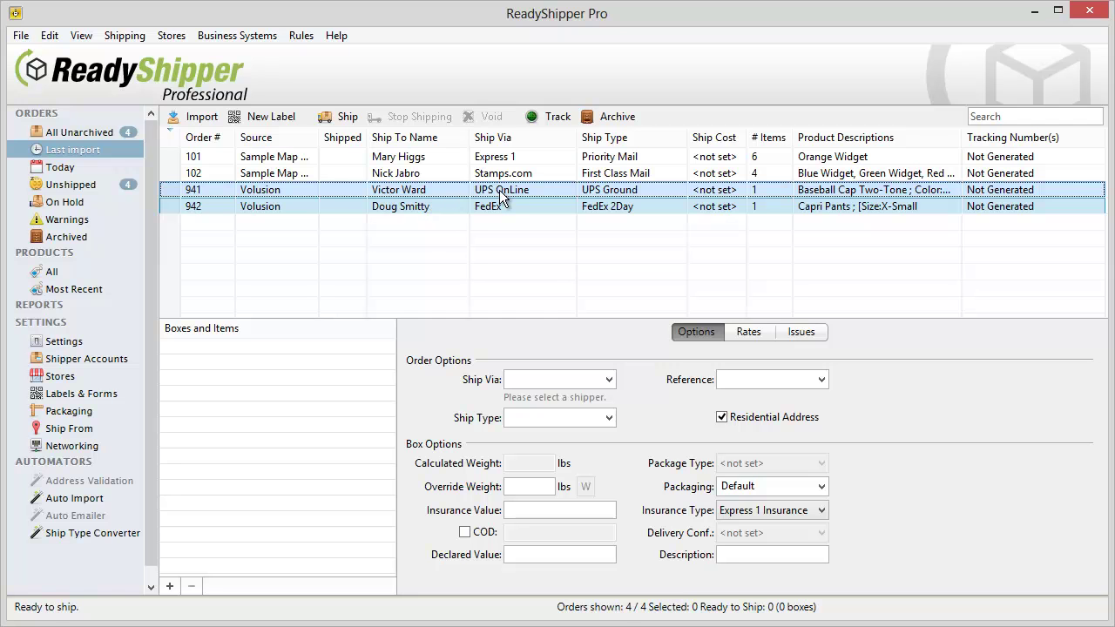
{"action": "left_click", "coordinate": [521, 174], "text": "ctrl"}
{"action": "left_click", "coordinate": [511, 156]}
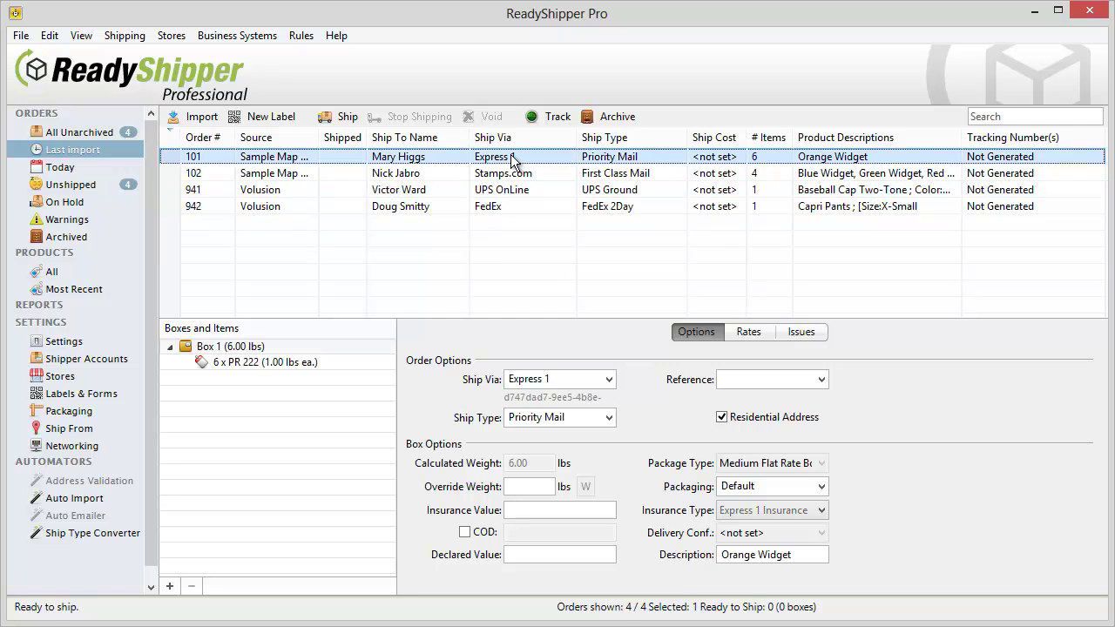